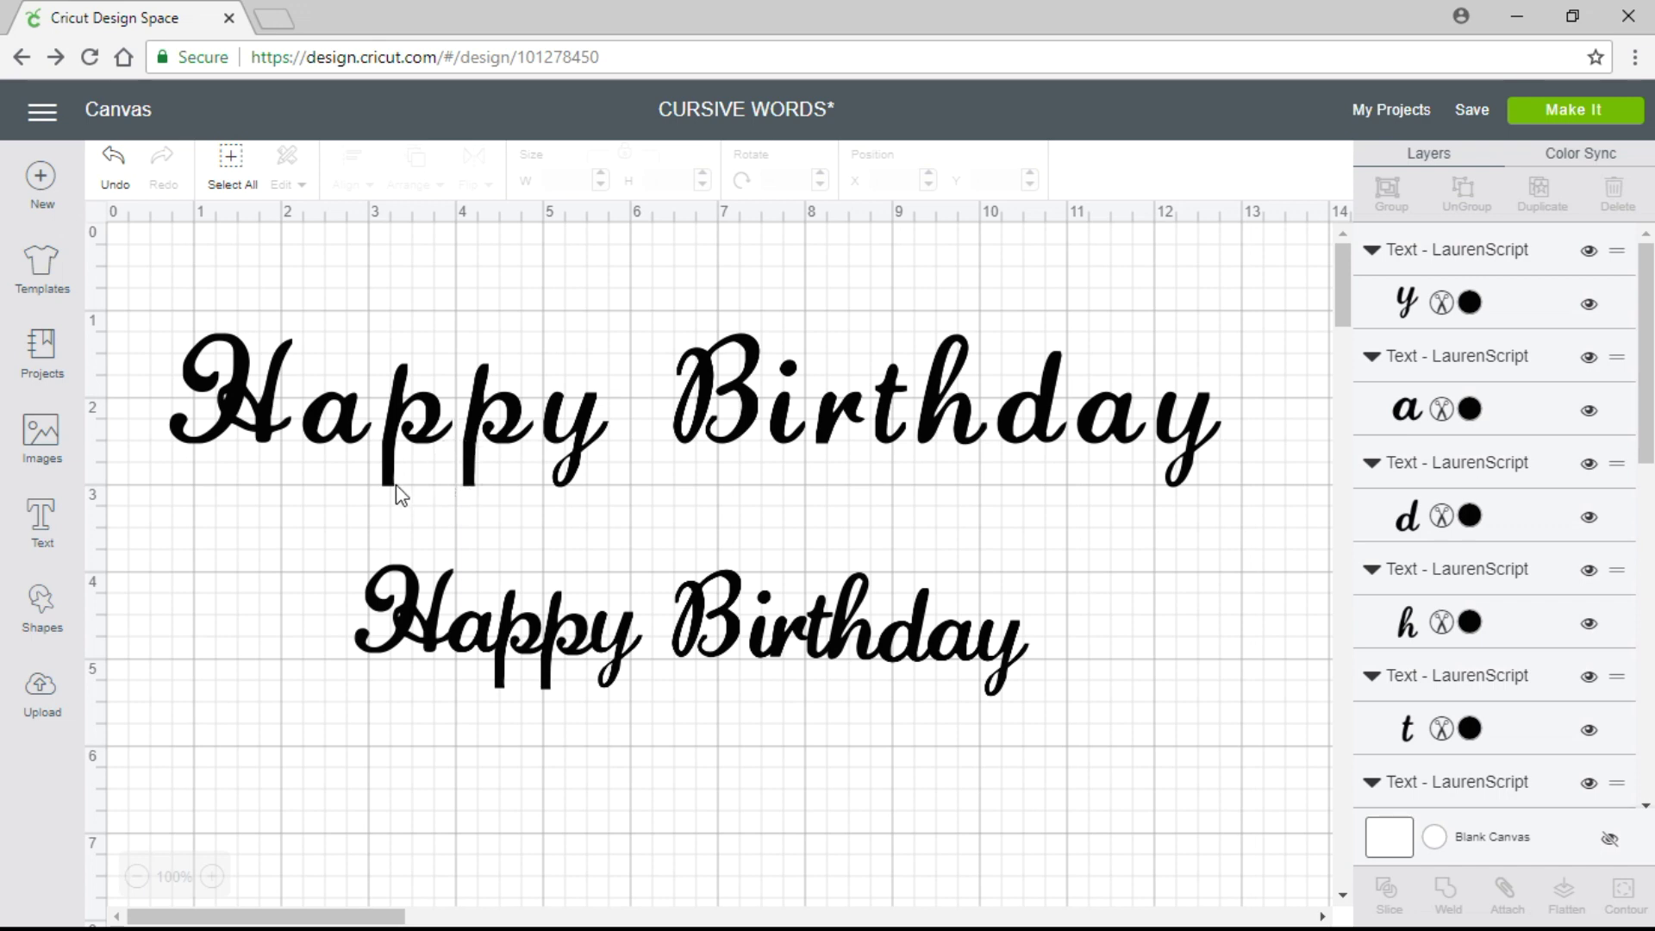
# Replace both old texts with one LaurenScript 'Happy Birthday' moved up to X 1.75, Y 2.097
pyautogui.moveTo(174, 333); pyautogui.dragTo(1287, 724)
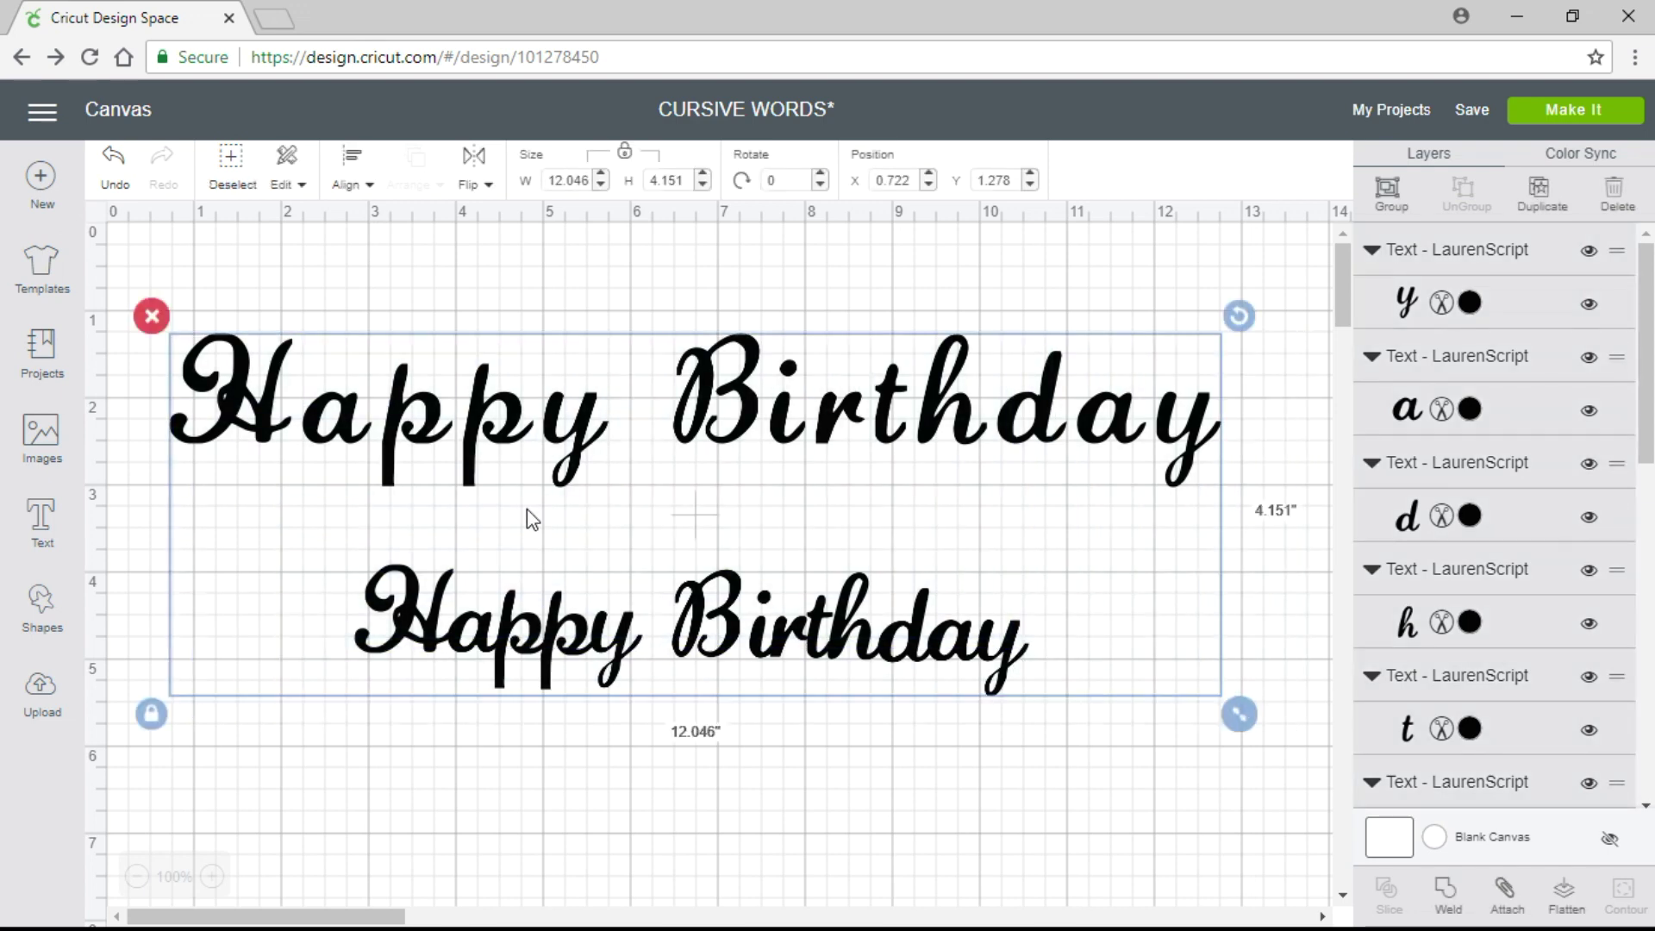
pyautogui.click(152, 317)
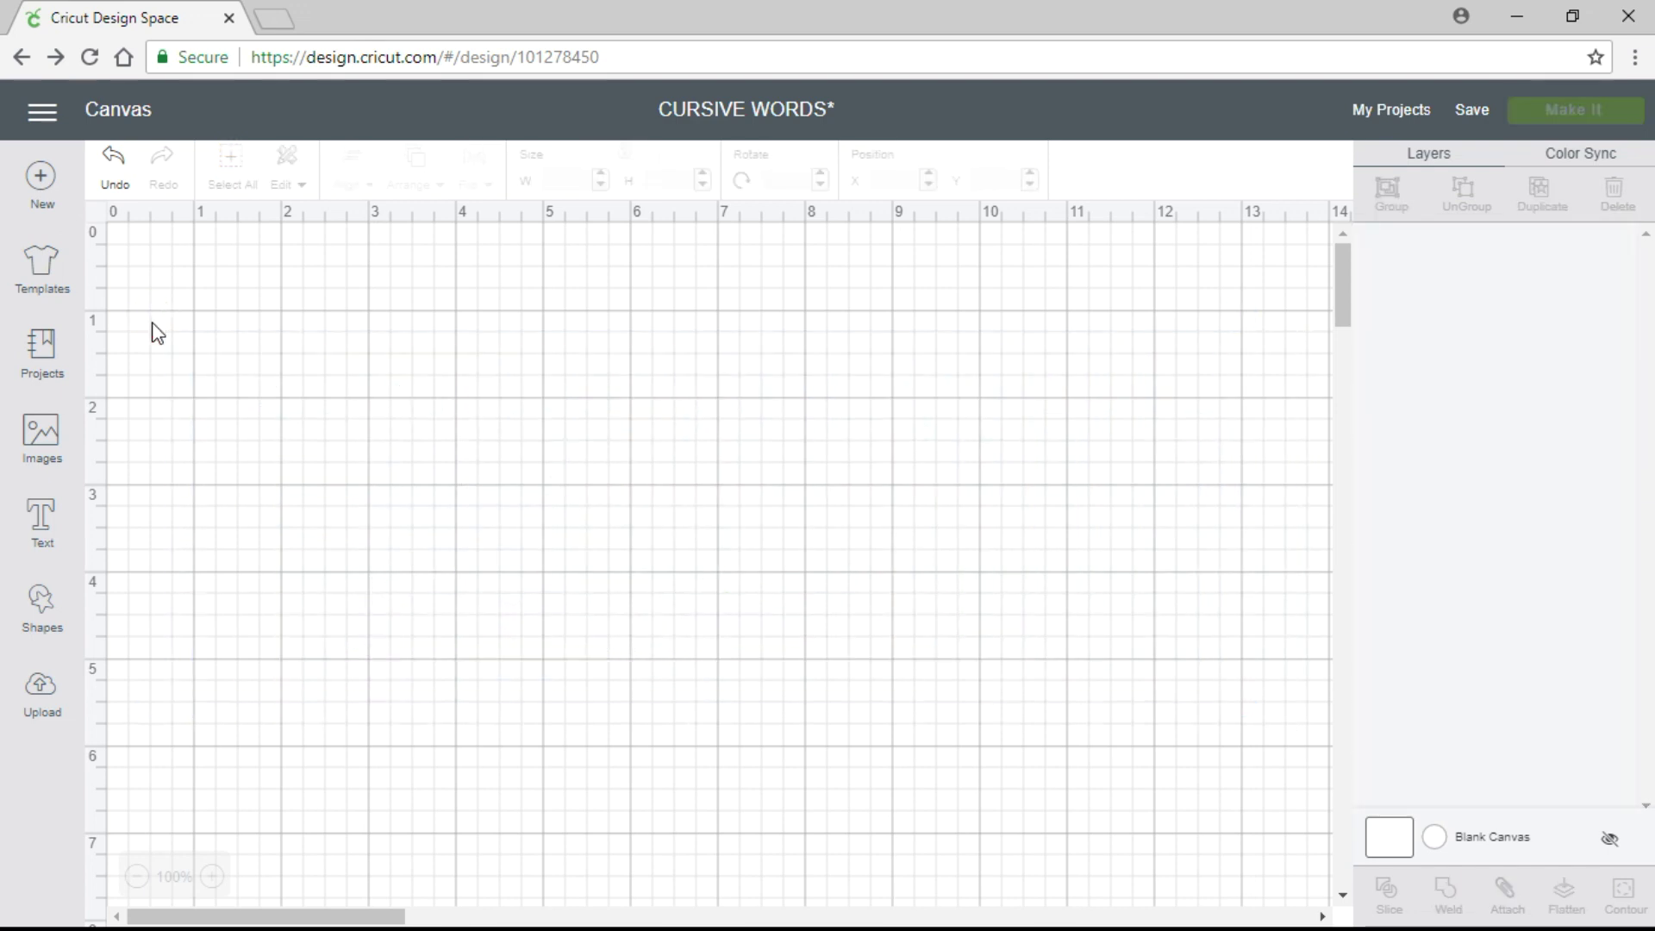
pyautogui.click(53, 520)
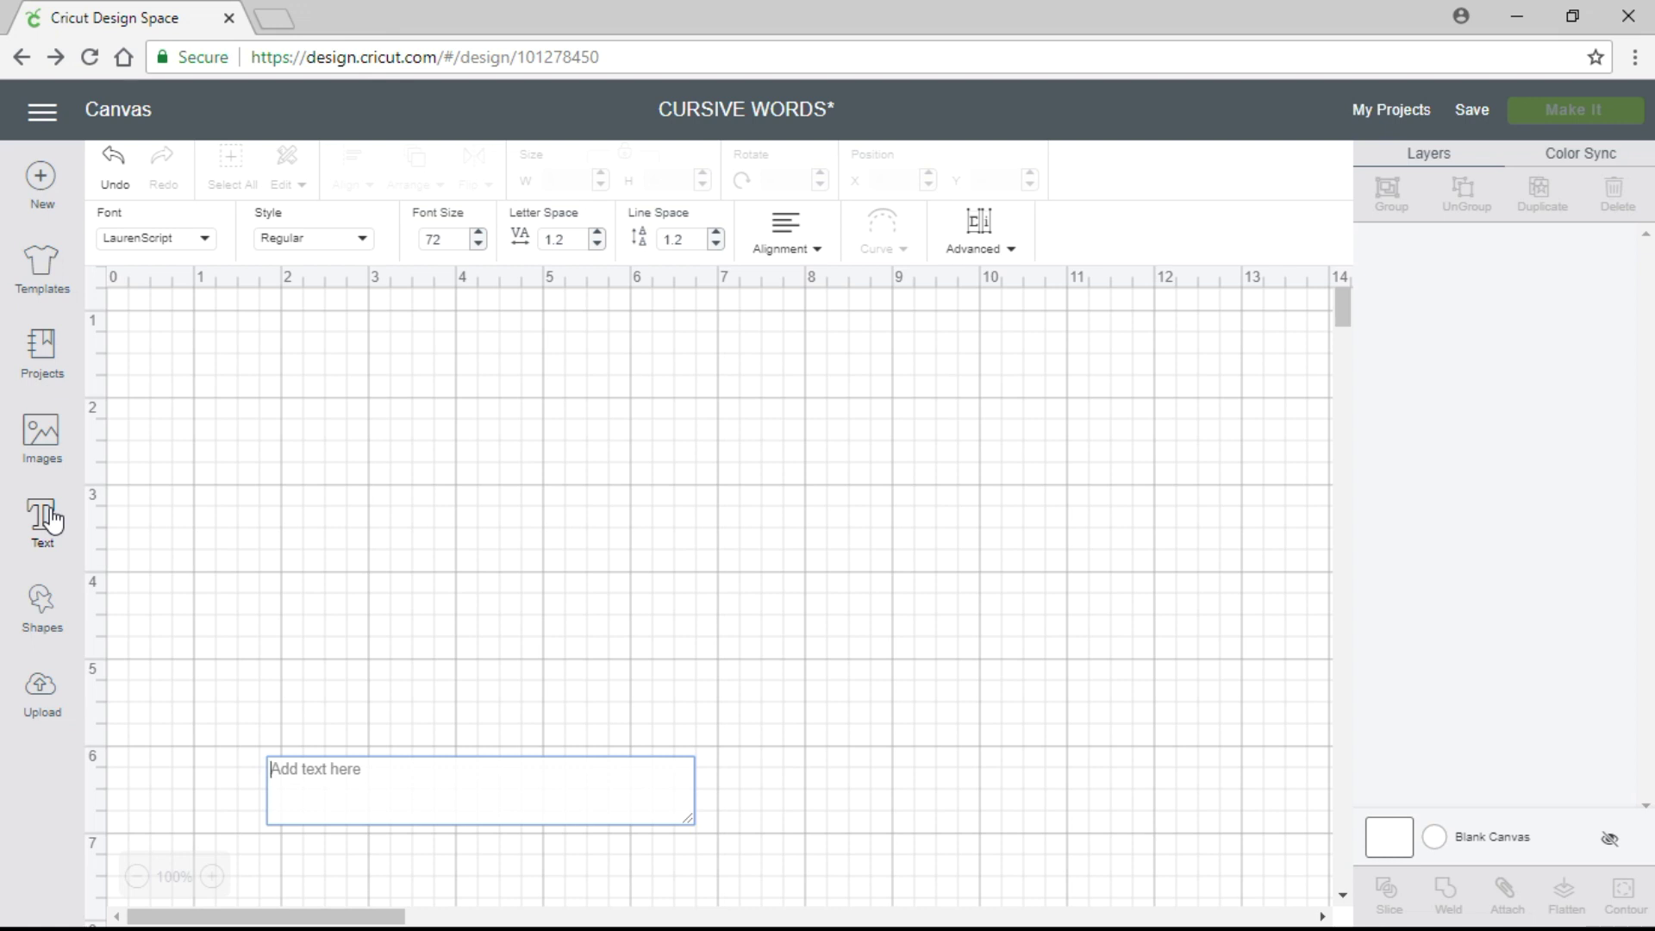
pyautogui.write('Happy')
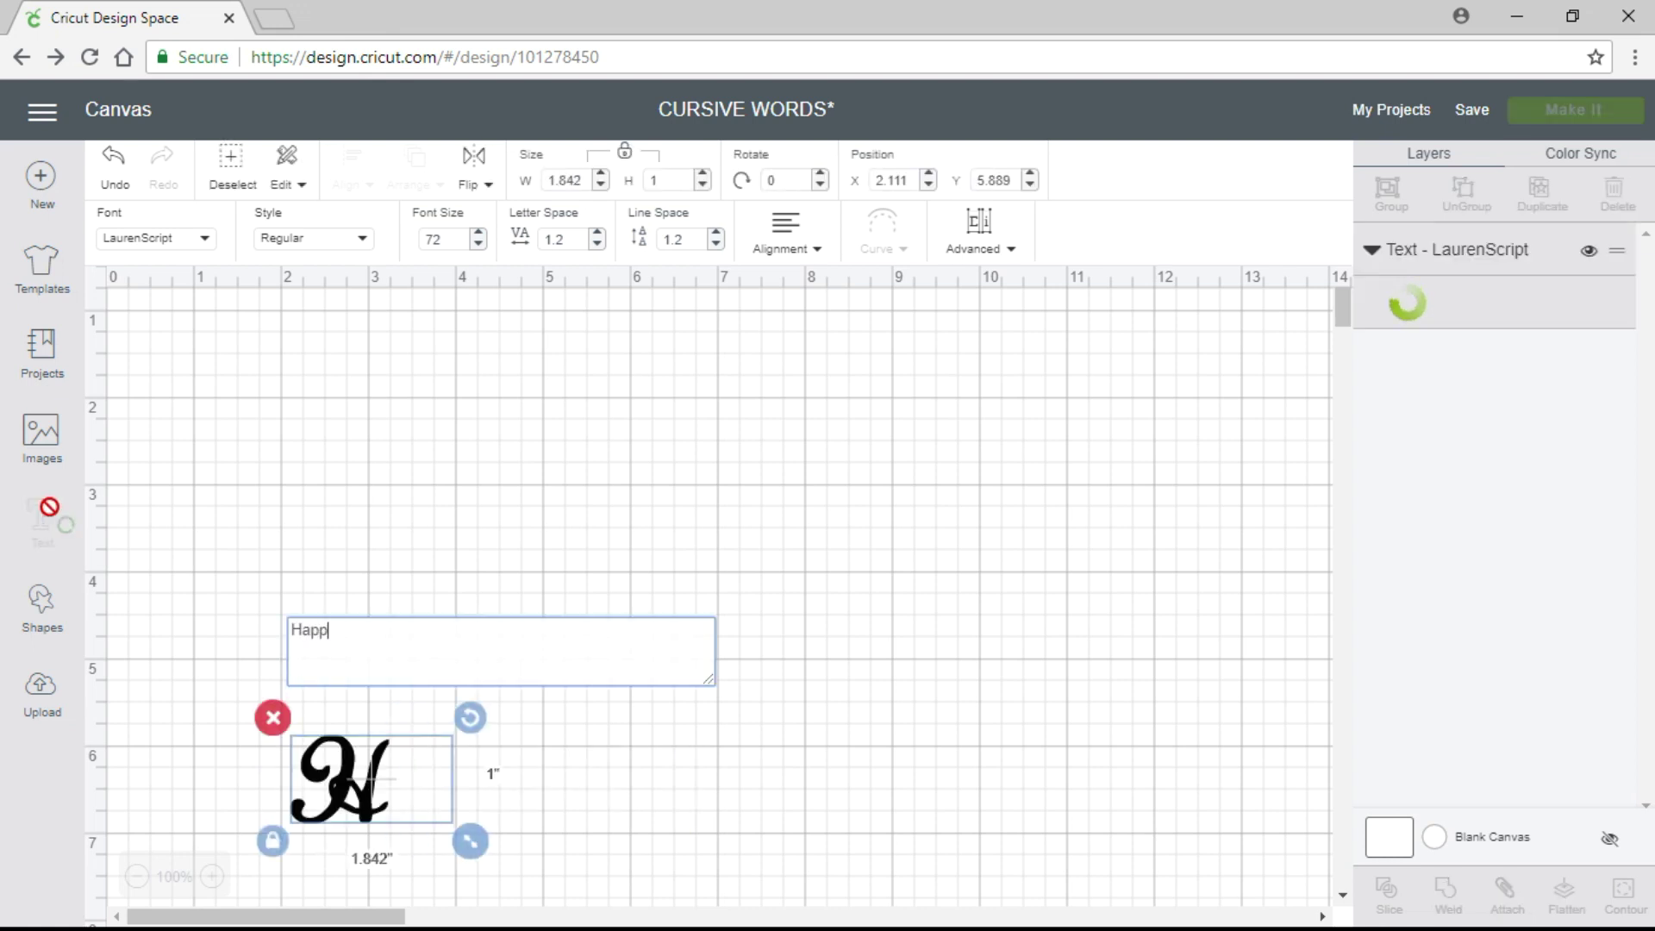
pyautogui.write(' Birthday')
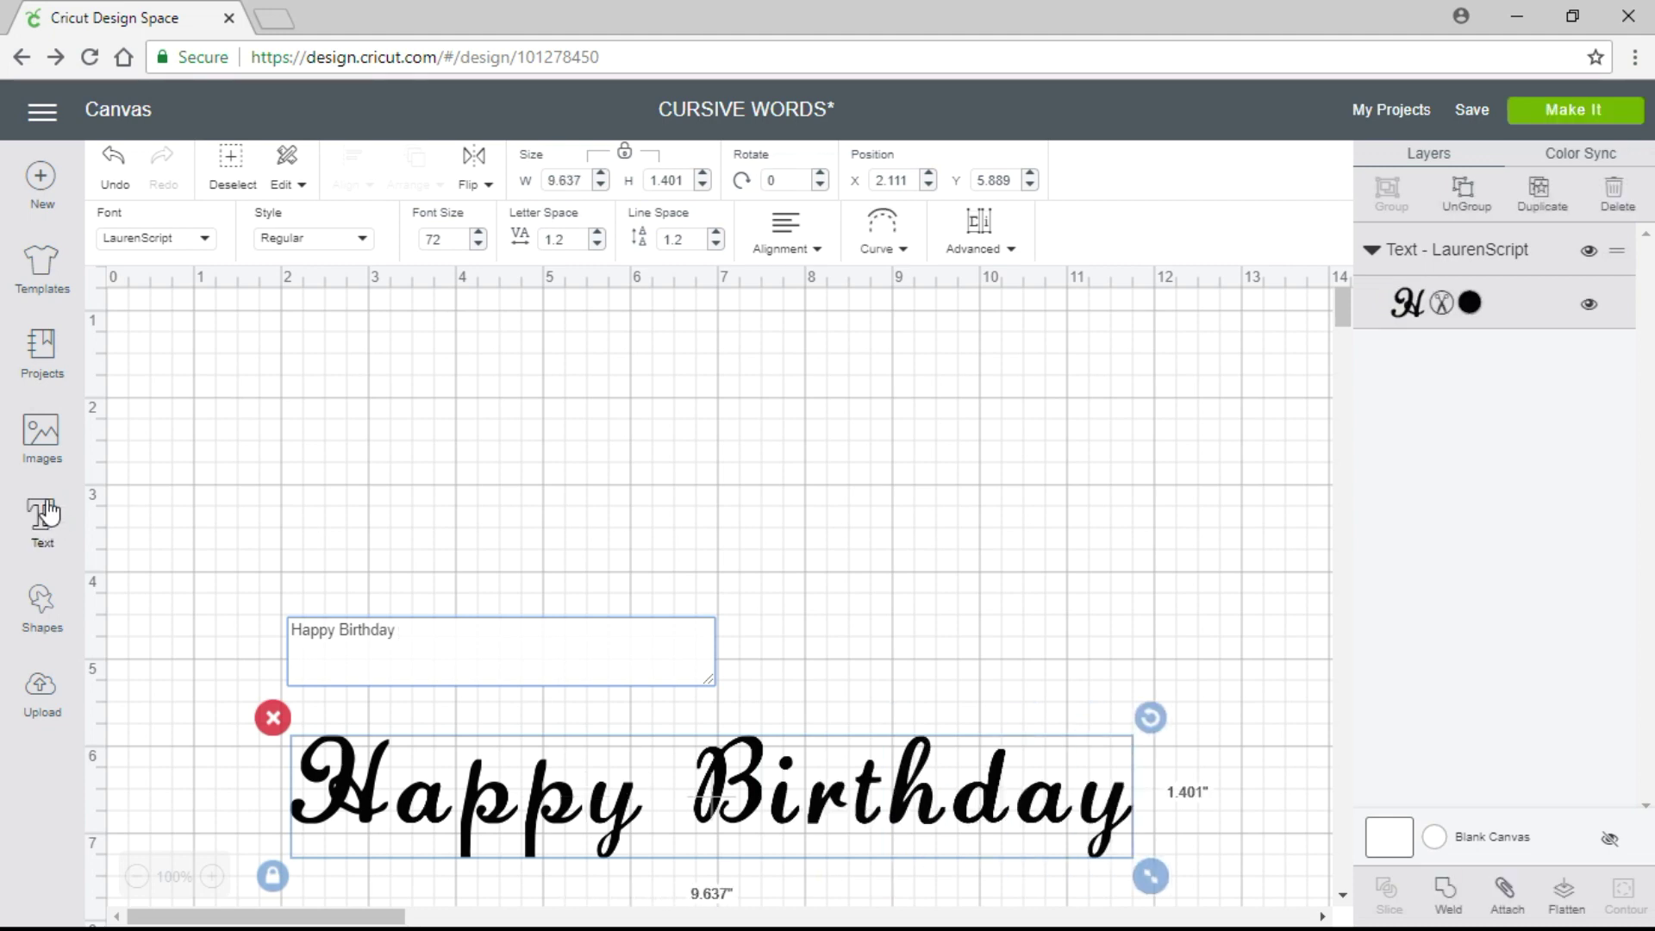
pyautogui.click(498, 727)
pyautogui.moveTo(518, 797); pyautogui.dragTo(462, 599)
pyautogui.moveTo(465, 755); pyautogui.dragTo(436, 453)
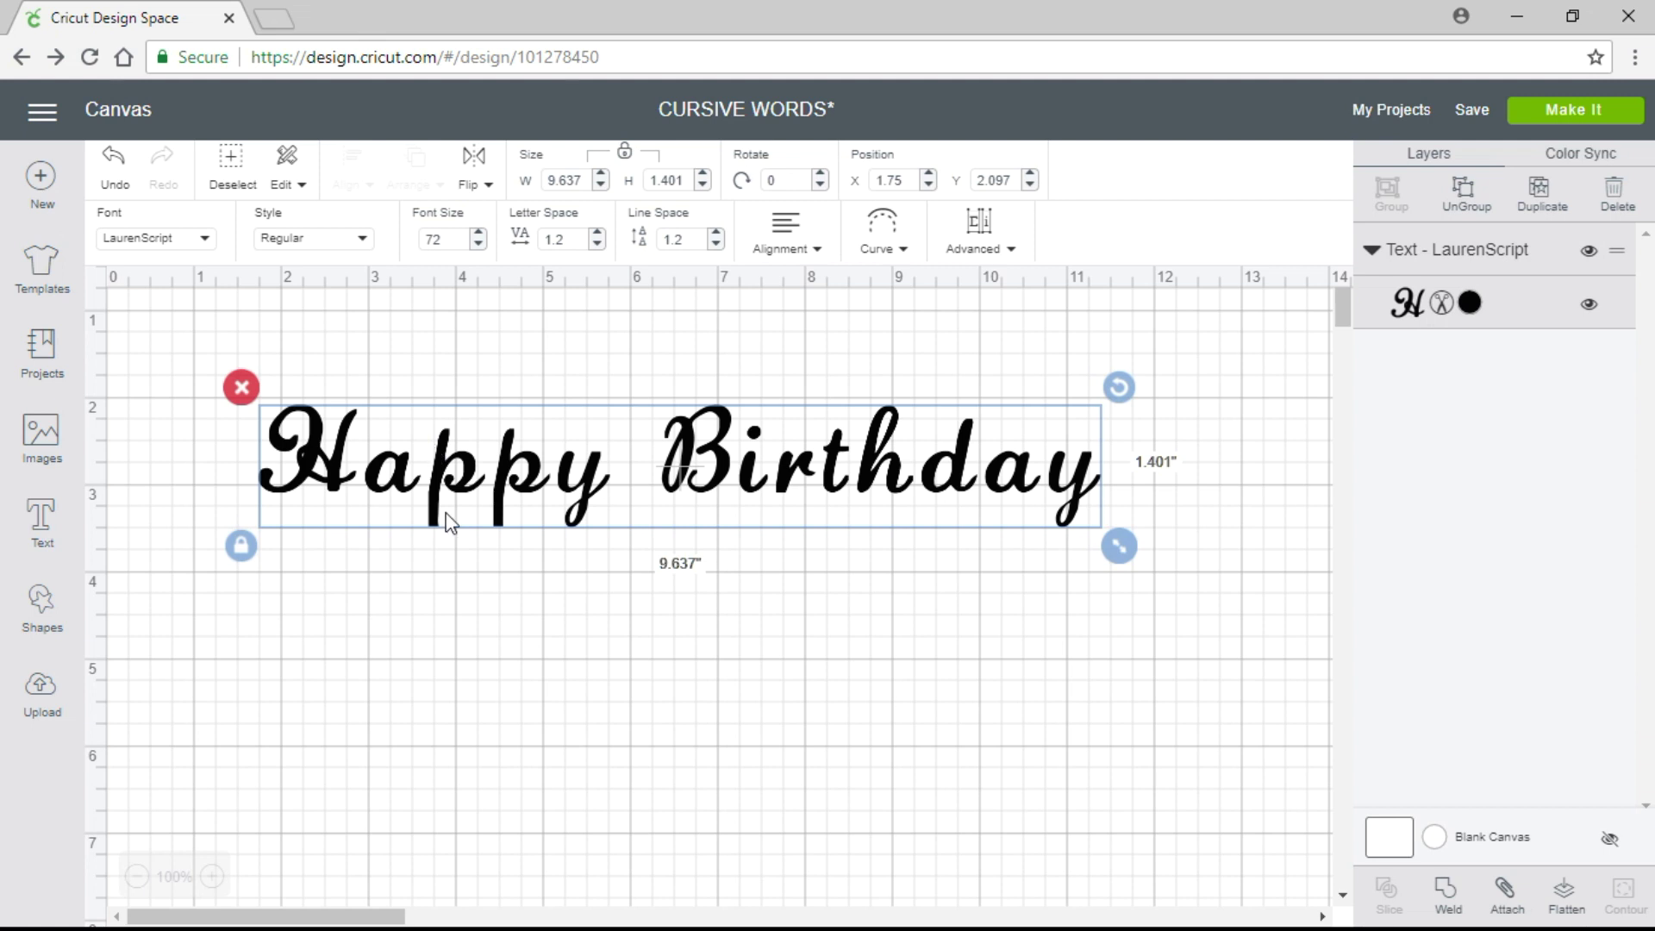
# Shift the Happy Birthday text slightly and ungroup it into individual letter layers
pyautogui.click(480, 623)
pyautogui.moveTo(519, 466); pyautogui.dragTo(525, 489)
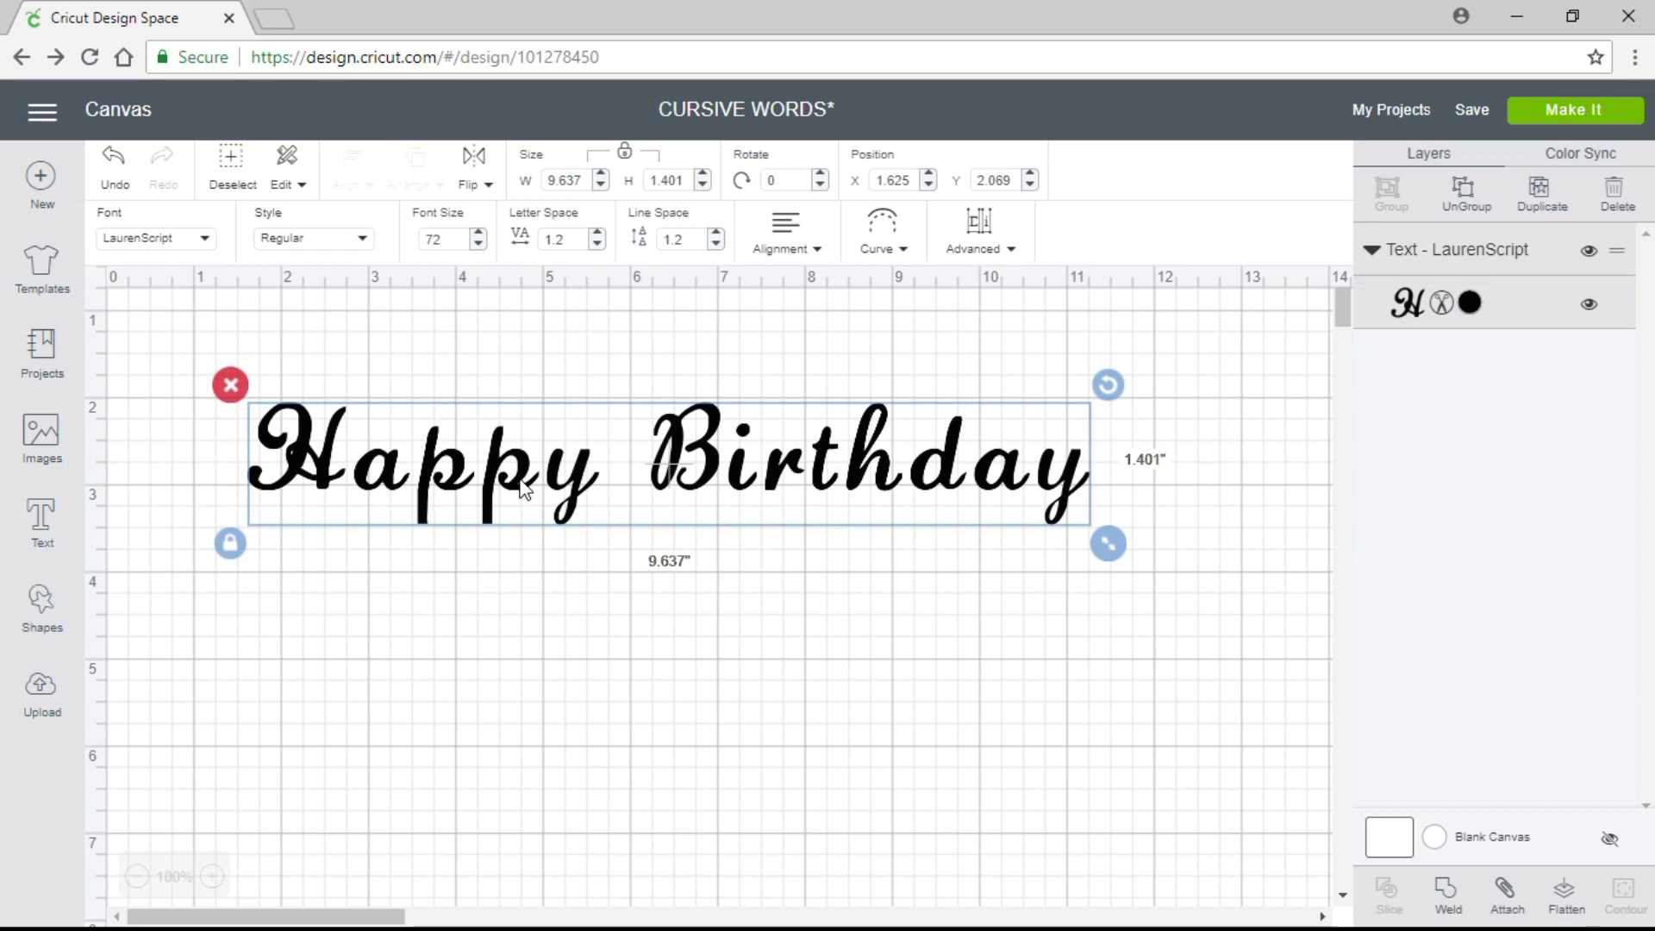
pyautogui.click(546, 577)
pyautogui.click(515, 477)
pyautogui.click(1479, 207)
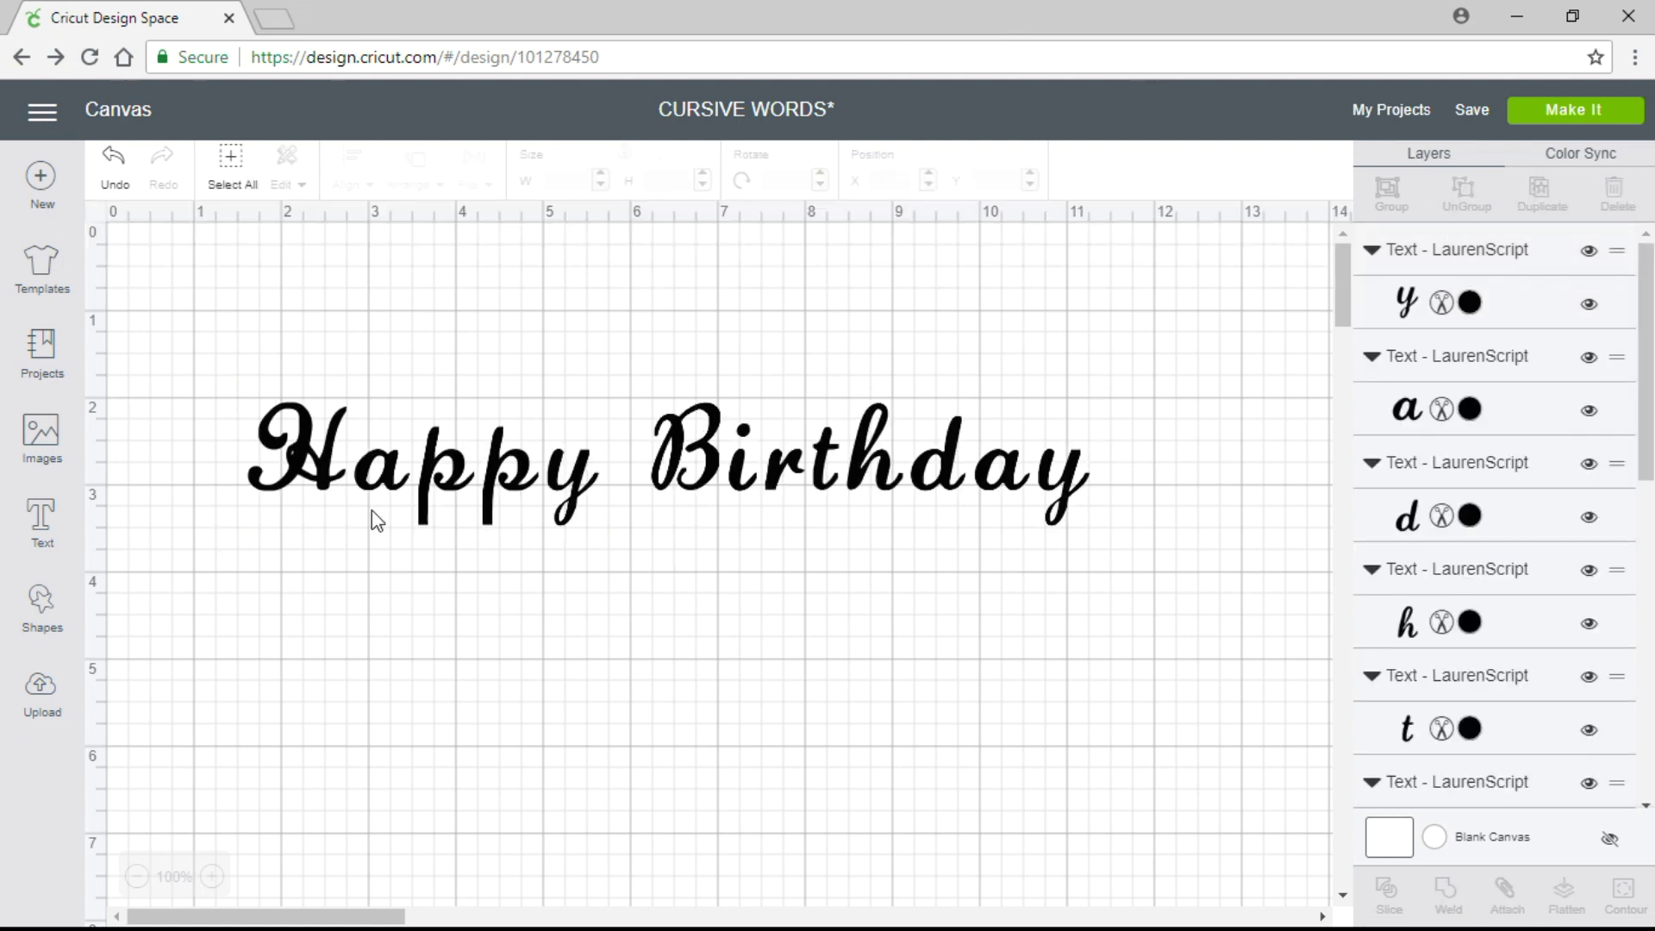
# Nudge the a, first p and y of Happy left so the letters join
pyautogui.click(375, 475)
pyautogui.moveTo(375, 477); pyautogui.dragTo(349, 472)
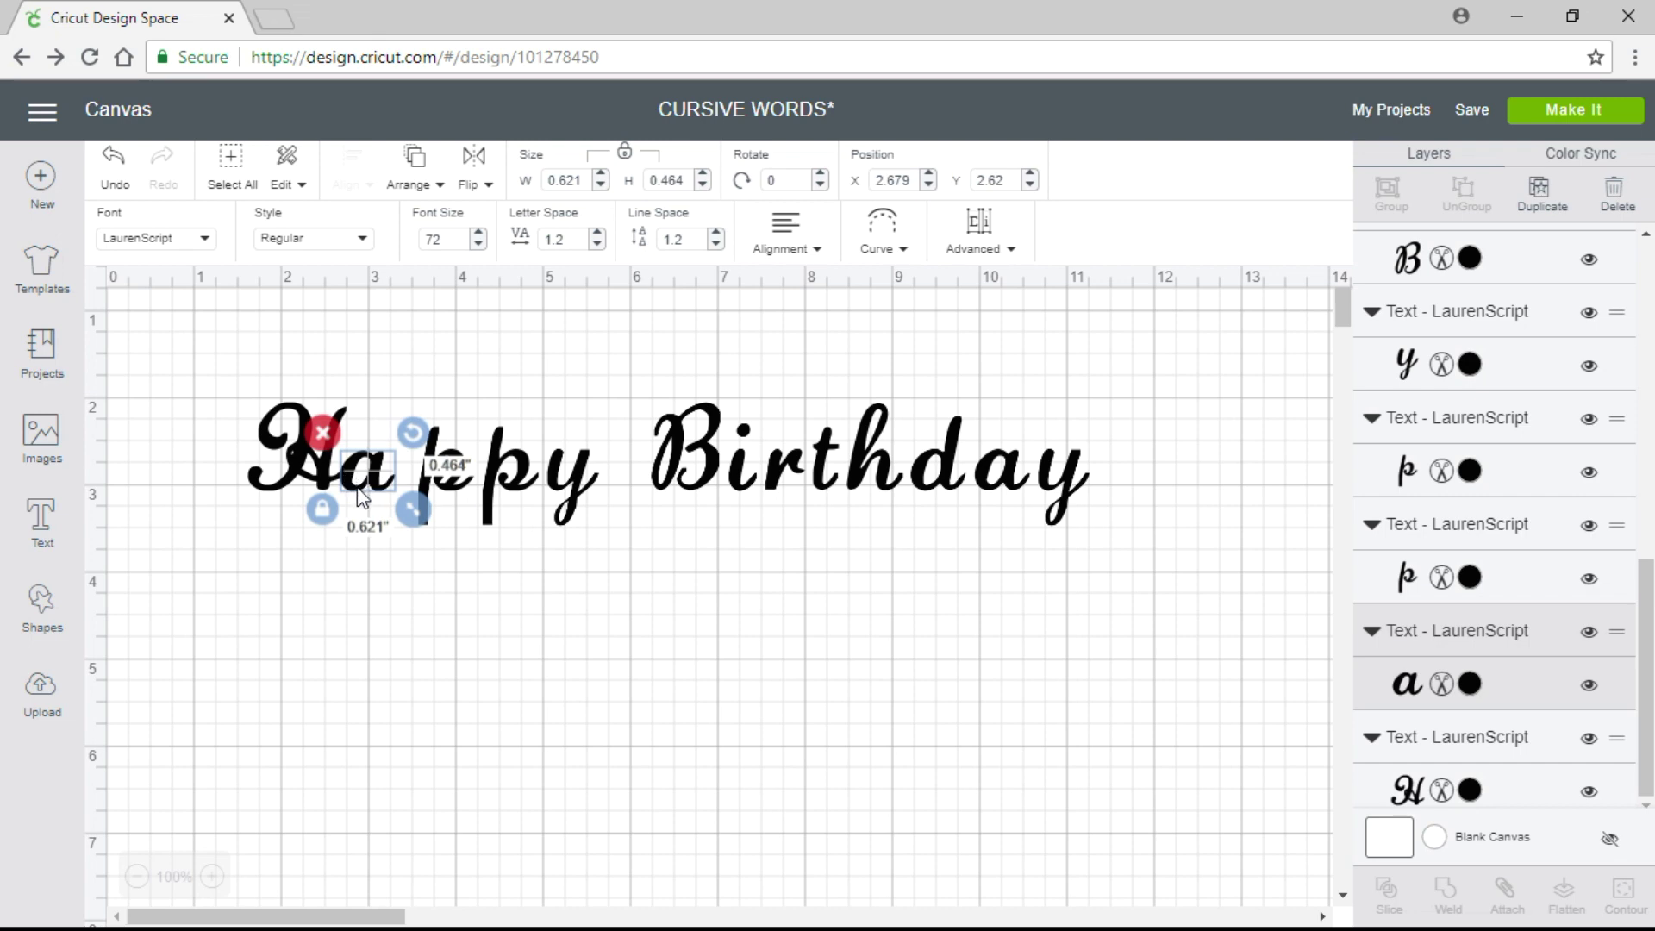
pyautogui.click(450, 483)
pyautogui.moveTo(441, 483)
pyautogui.mouseDown()
pyautogui.moveTo(408, 483)
pyautogui.moveTo(475, 488)
pyautogui.moveTo(457, 487)
pyautogui.mouseUp()
pyautogui.click(571, 496)
pyautogui.moveTo(571, 496); pyautogui.dragTo(507, 496)
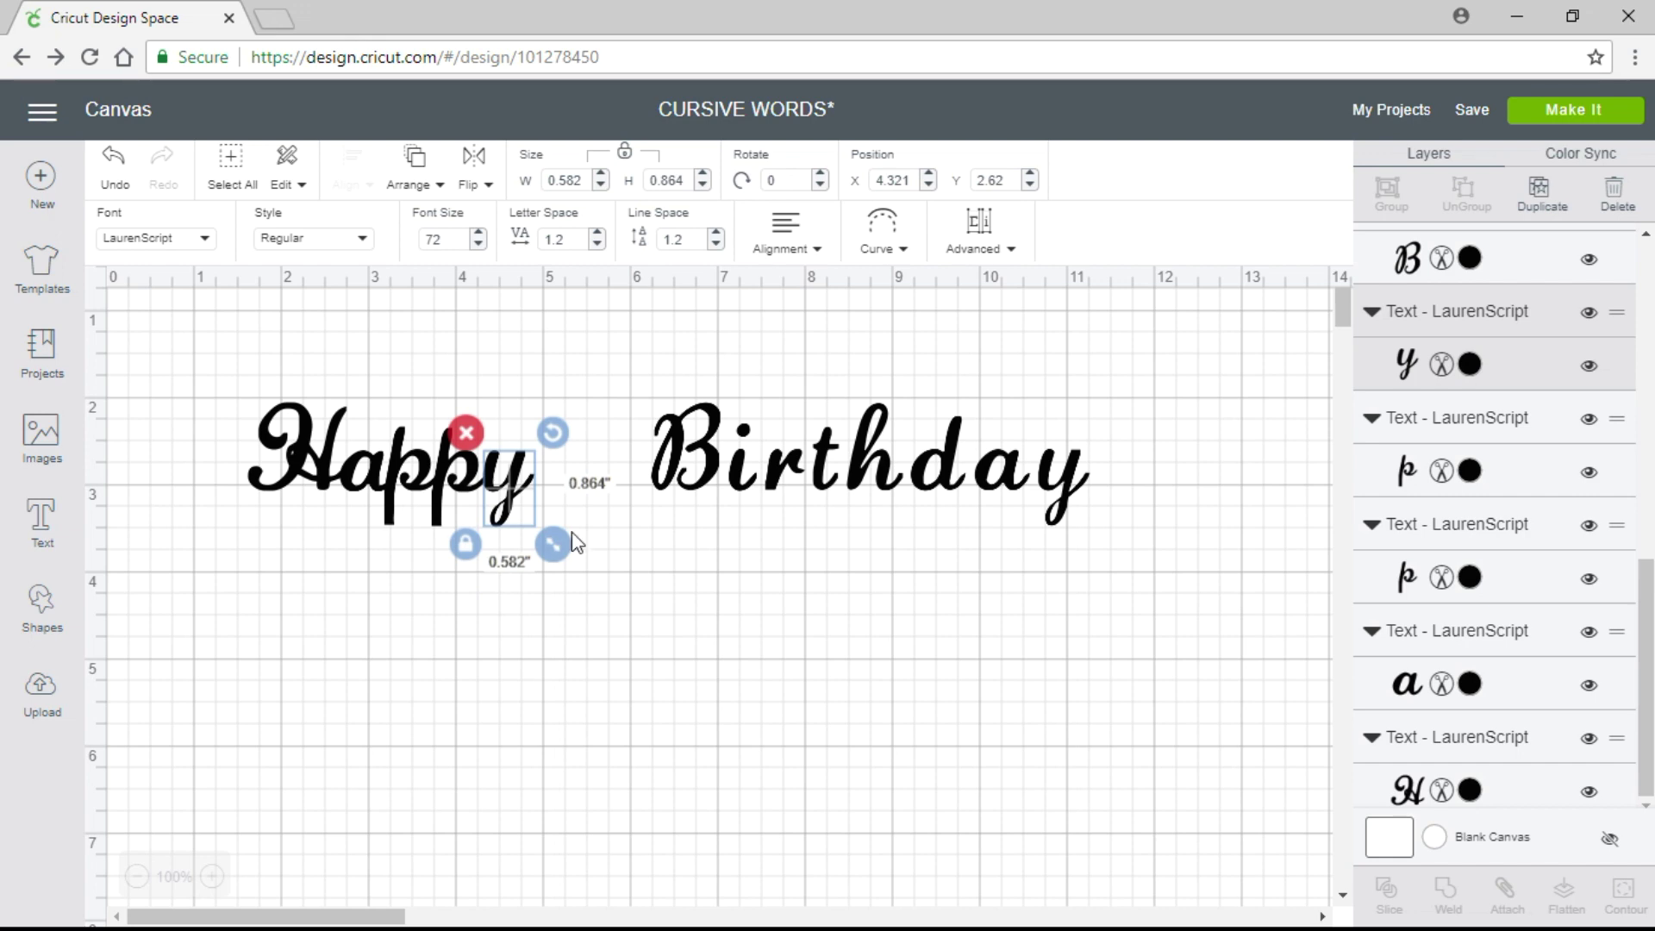
# Shift the B of Birthday left toward Happy
pyautogui.click(712, 570)
pyautogui.moveTo(697, 488); pyautogui.dragTo(625, 481)
pyautogui.click(630, 495)
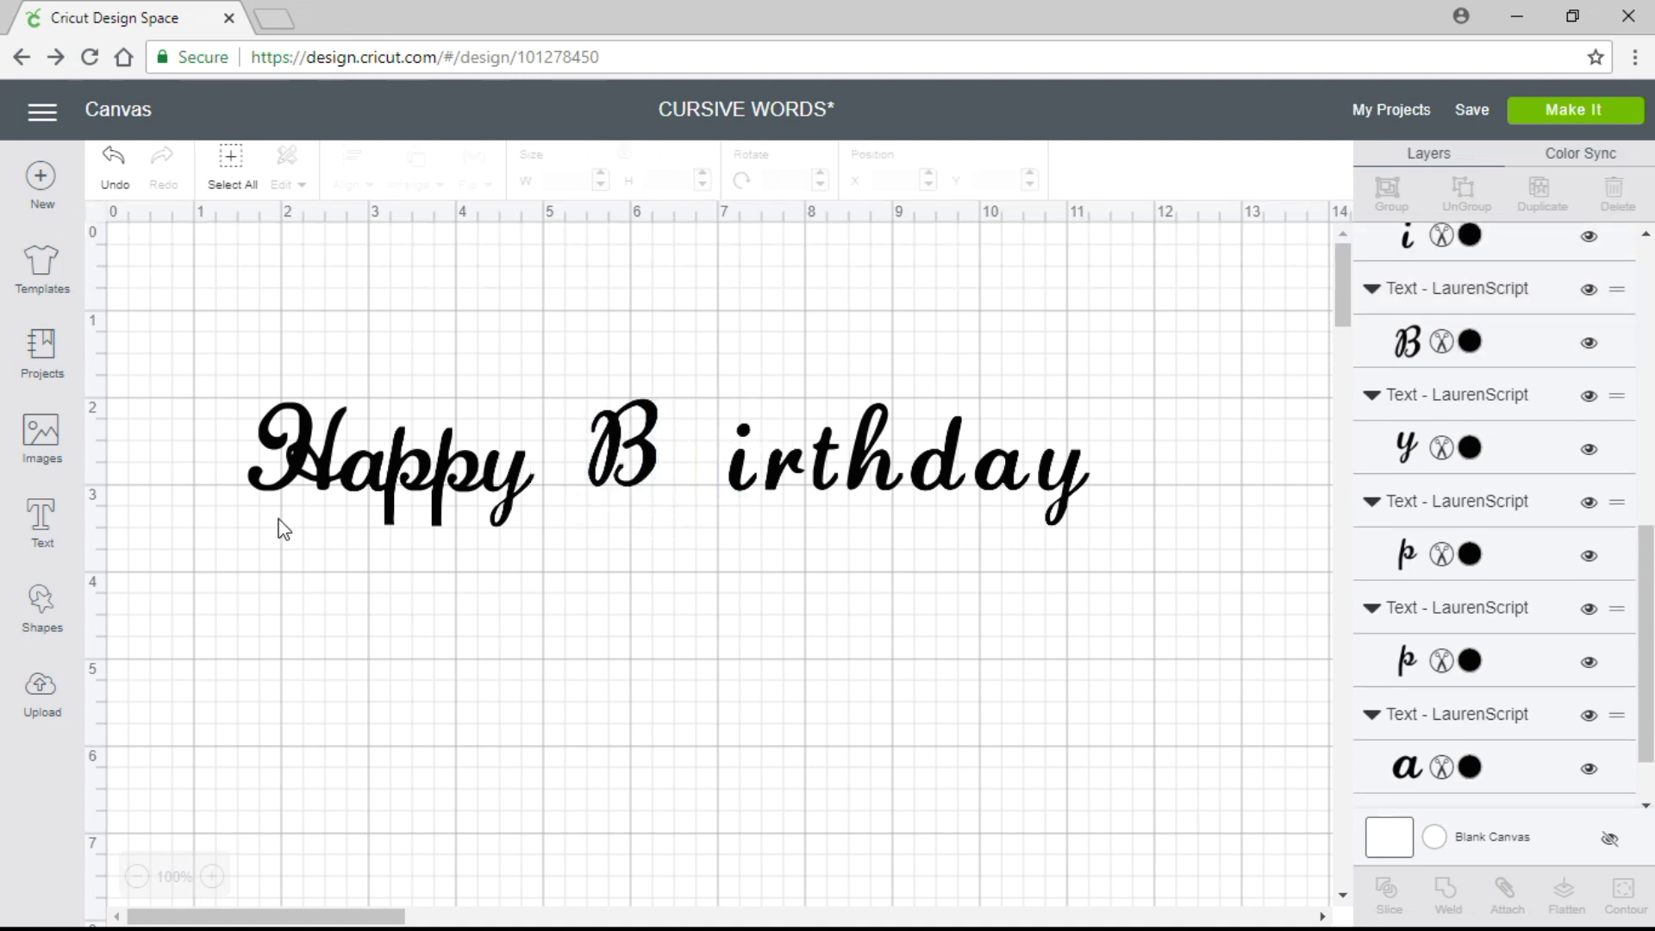
# Pull the i, r, t, h, d, a and y of Birthday left so each touches the previous letter
pyautogui.click(744, 471)
pyautogui.moveTo(747, 477); pyautogui.dragTo(674, 464)
pyautogui.moveTo(791, 477); pyautogui.dragTo(705, 475)
pyautogui.moveTo(823, 476); pyautogui.dragTo(733, 497)
pyautogui.click(870, 487)
pyautogui.moveTo(870, 487); pyautogui.dragTo(748, 475)
pyautogui.moveTo(924, 483); pyautogui.dragTo(801, 487)
pyautogui.moveTo(1000, 478); pyautogui.dragTo(876, 485)
pyautogui.moveTo(1063, 483); pyautogui.dragTo(919, 498)
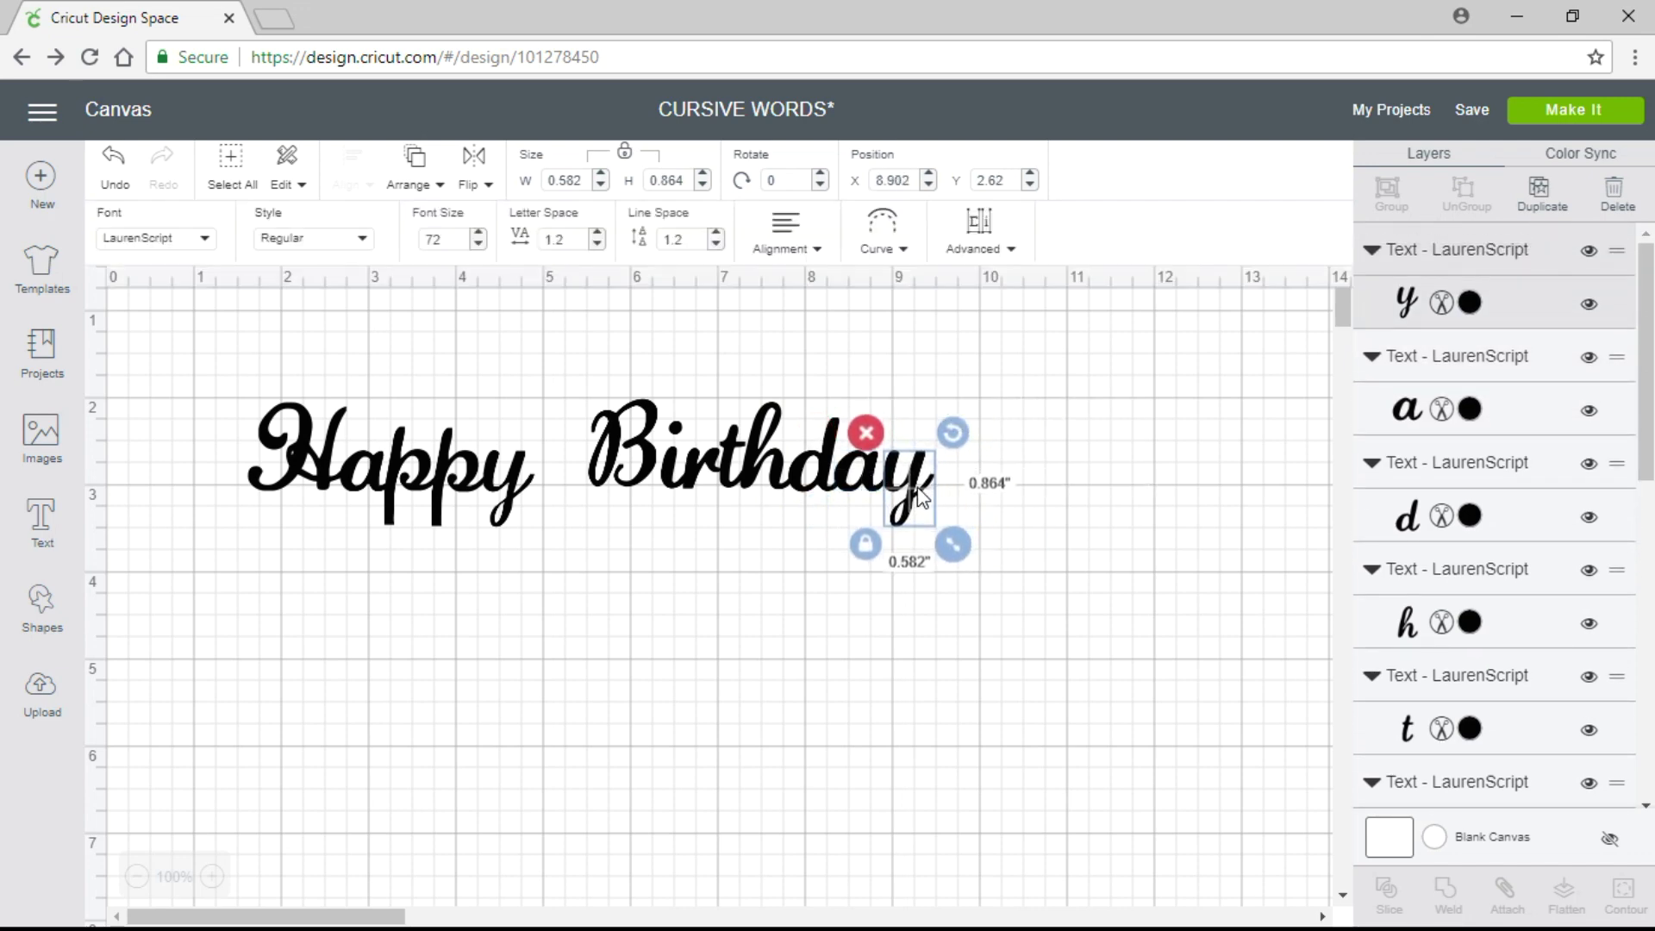
pyautogui.click(1059, 516)
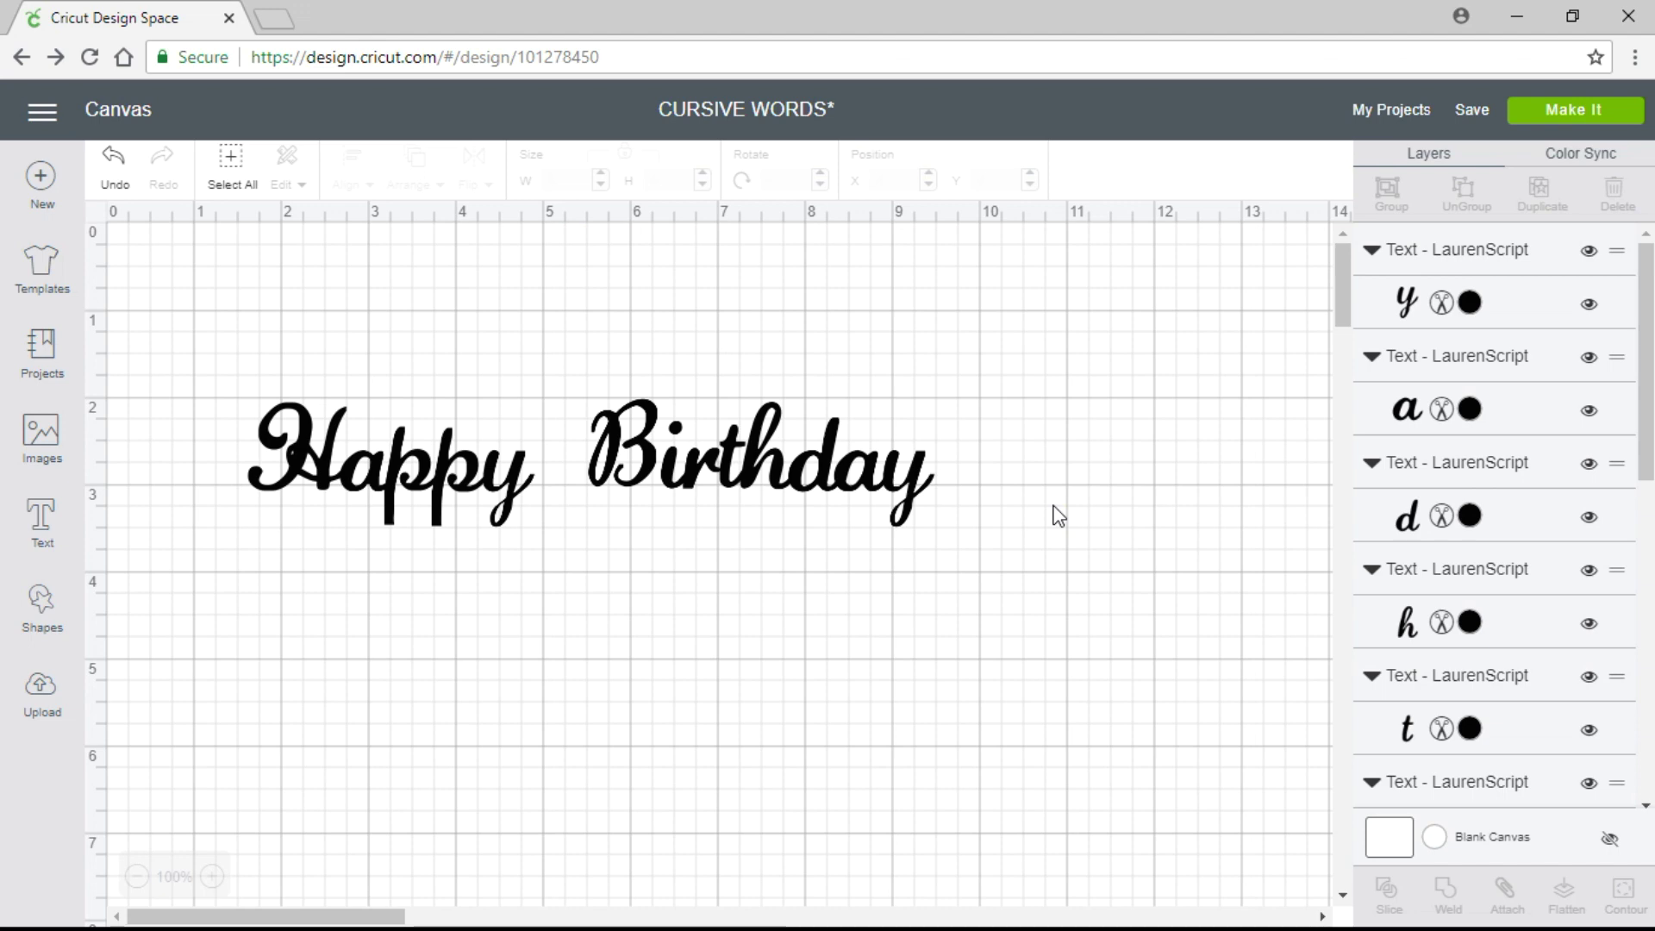
# Add a second 'Happy Birthday' text and place it below the first at X 2.236, Y 4.069
pyautogui.click(57, 532)
pyautogui.write('Happy Birthday')
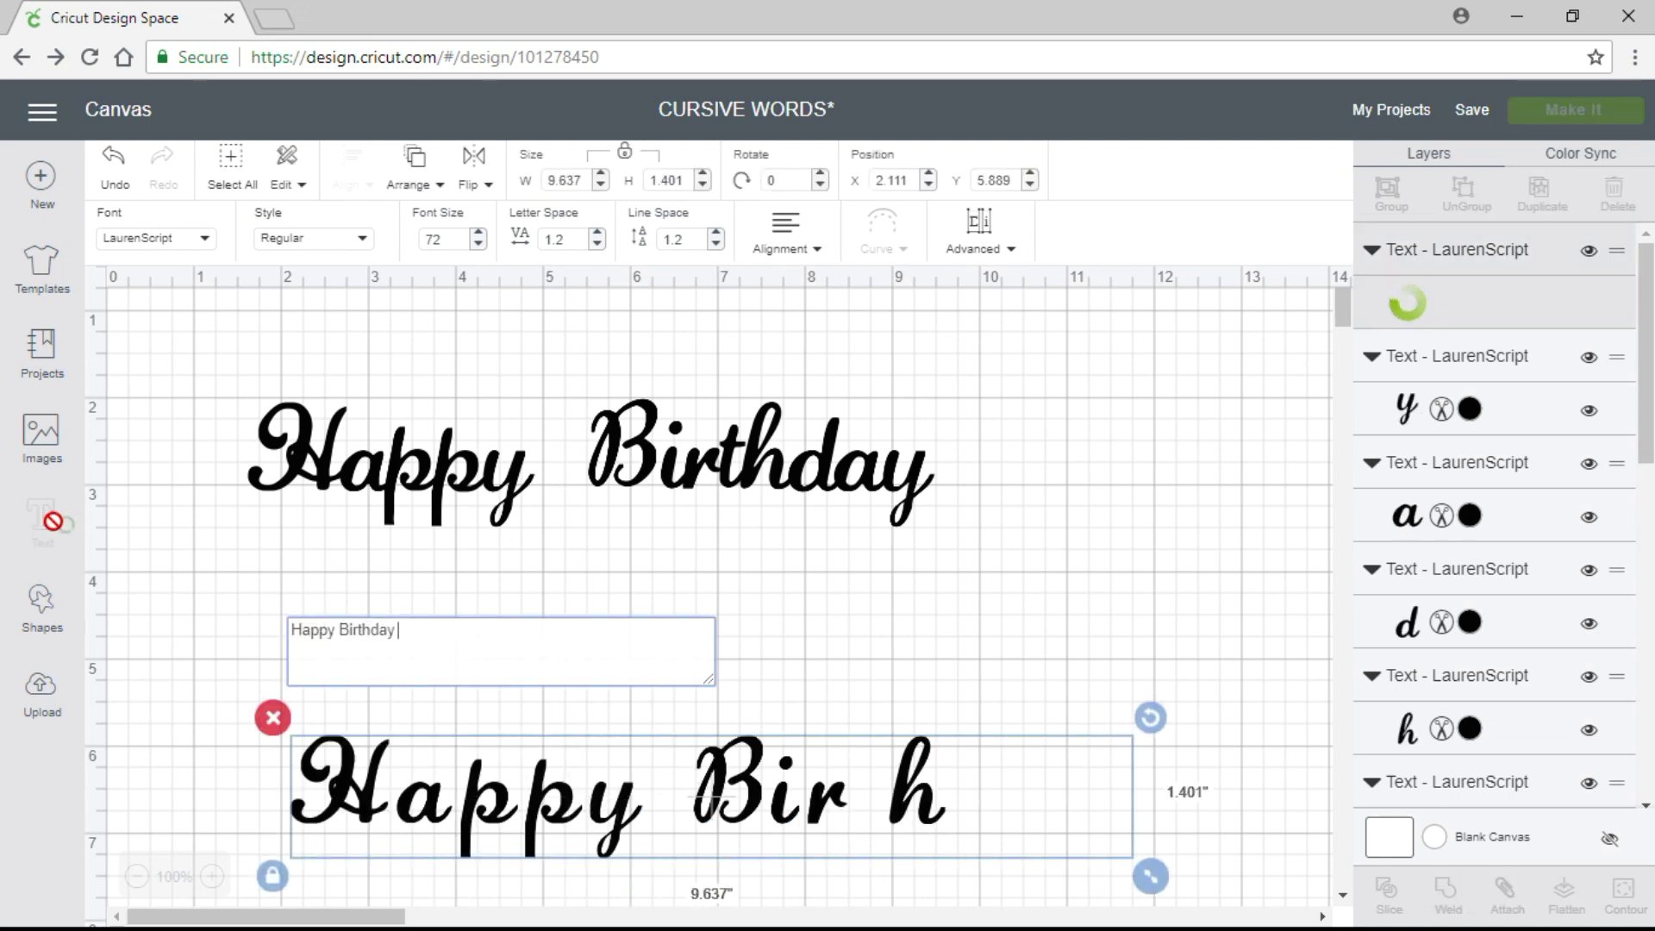
pyautogui.moveTo(562, 807); pyautogui.dragTo(563, 640)
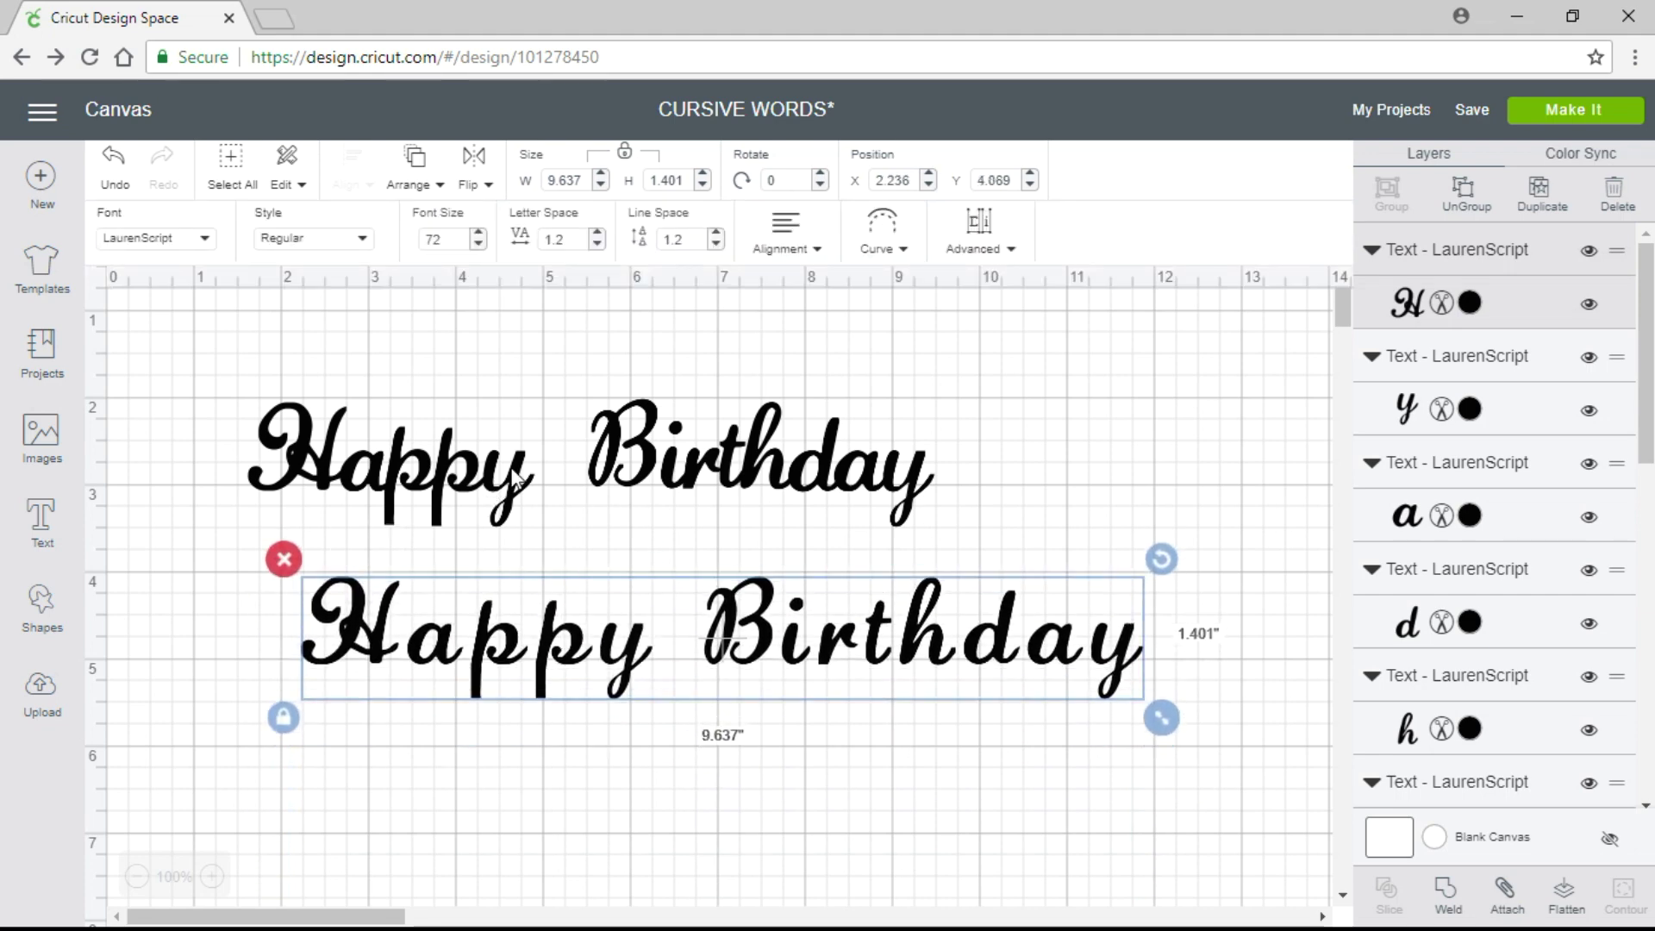
# Lower the second text's letter spacing from 1.2 to -0.7, narrowing it to 7.585" wide
pyautogui.click(598, 246)
pyautogui.click(597, 246)
pyautogui.click(598, 246)
pyautogui.click(597, 246)
pyautogui.click(598, 246)
pyautogui.click(597, 245)
pyautogui.click(598, 246)
pyautogui.click(597, 246)
pyautogui.click(597, 245)
pyautogui.click(597, 248)
pyautogui.click(597, 247)
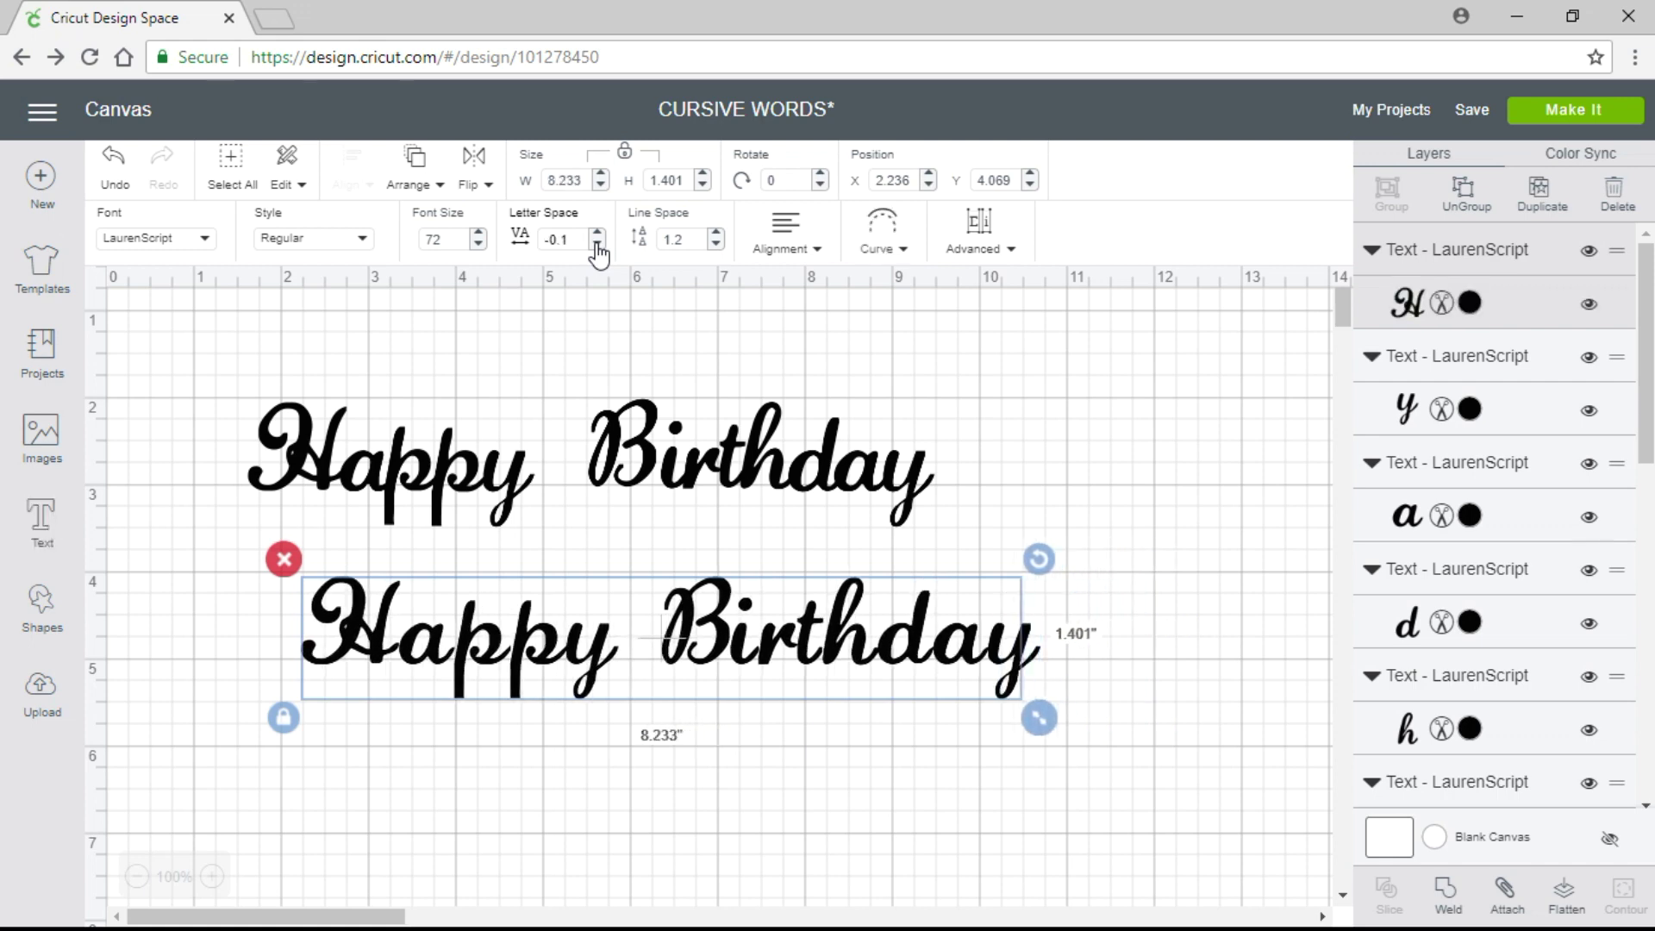
pyautogui.click(597, 248)
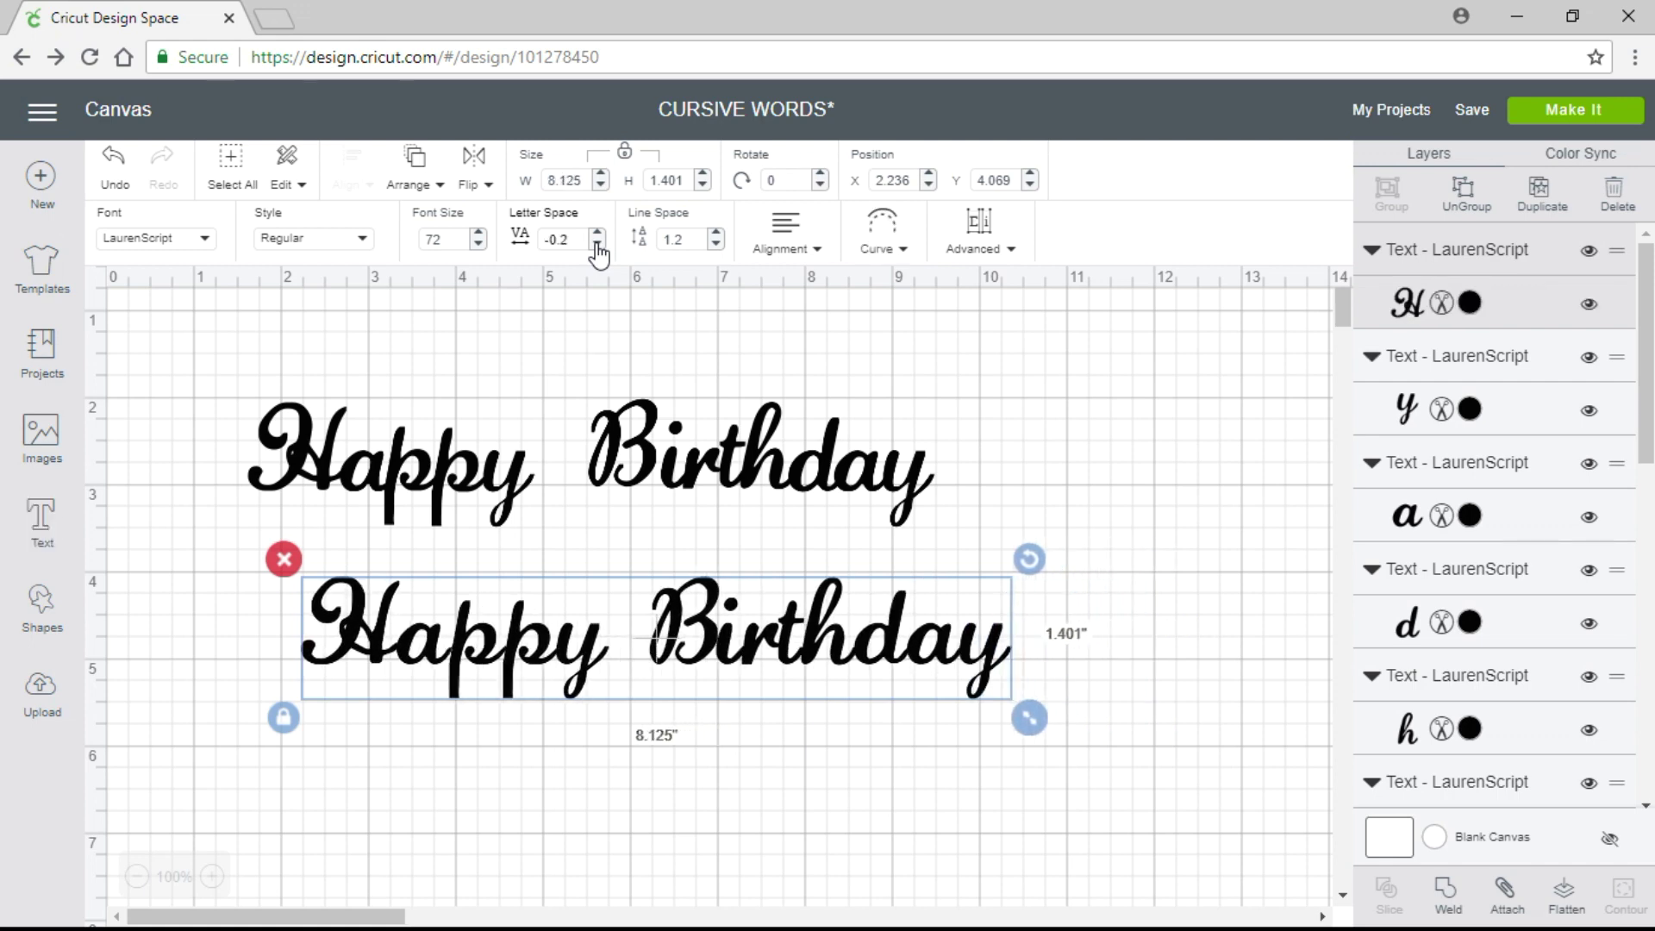
pyautogui.click(598, 248)
pyautogui.click(597, 247)
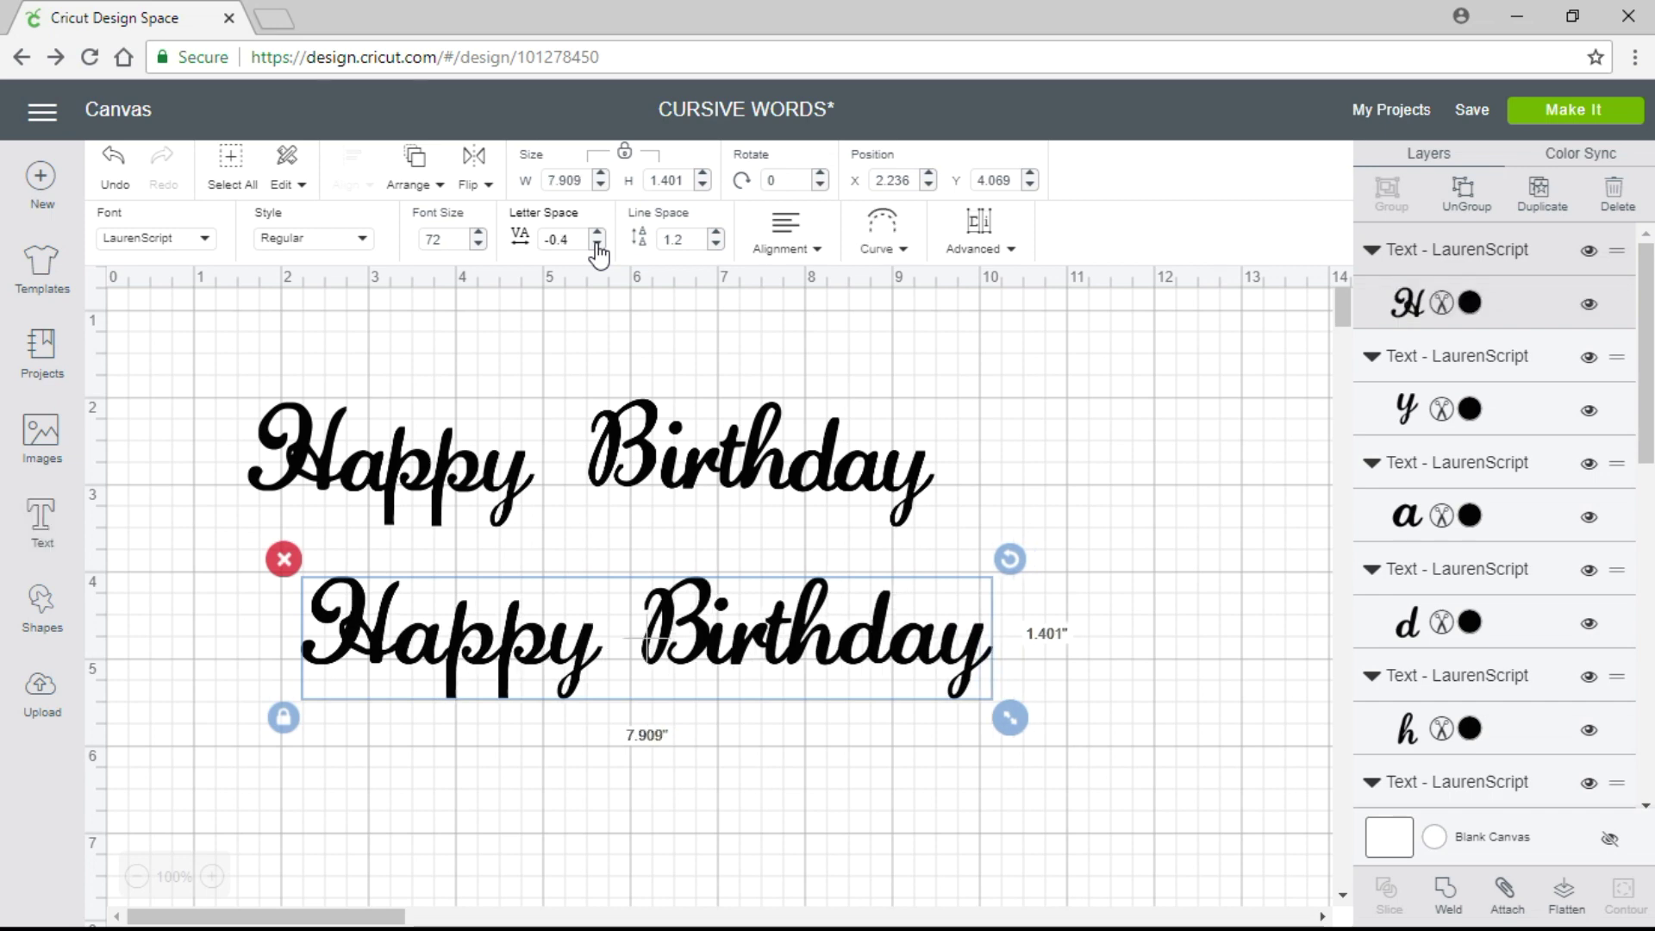
pyautogui.click(598, 247)
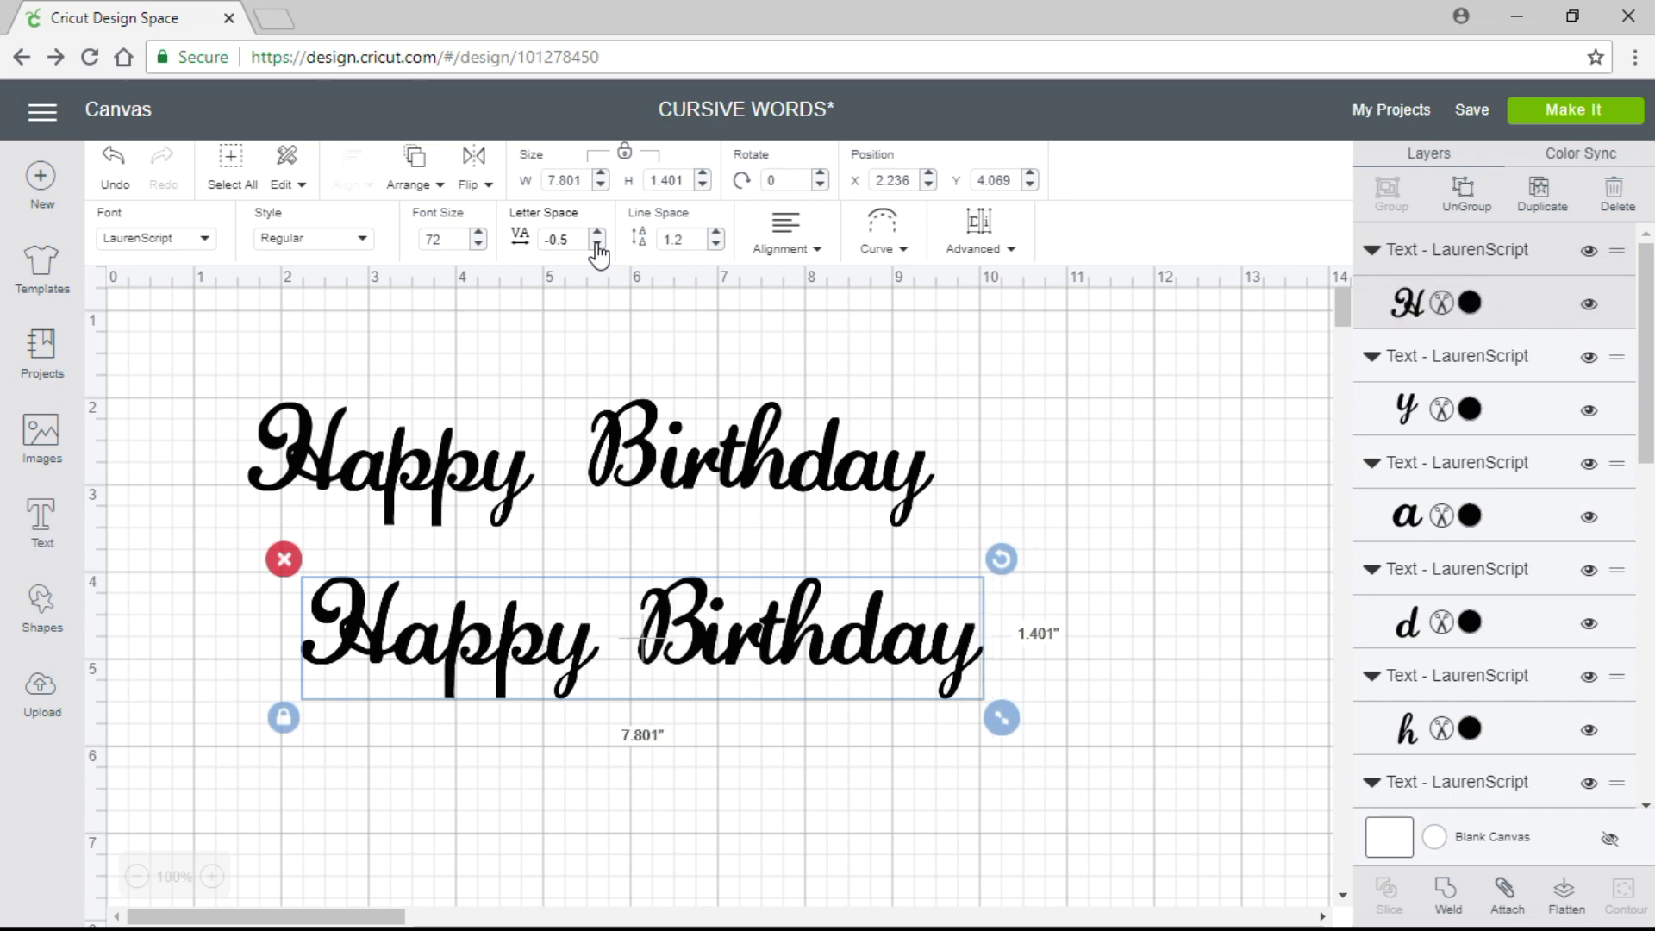
pyautogui.click(598, 247)
pyautogui.click(597, 248)
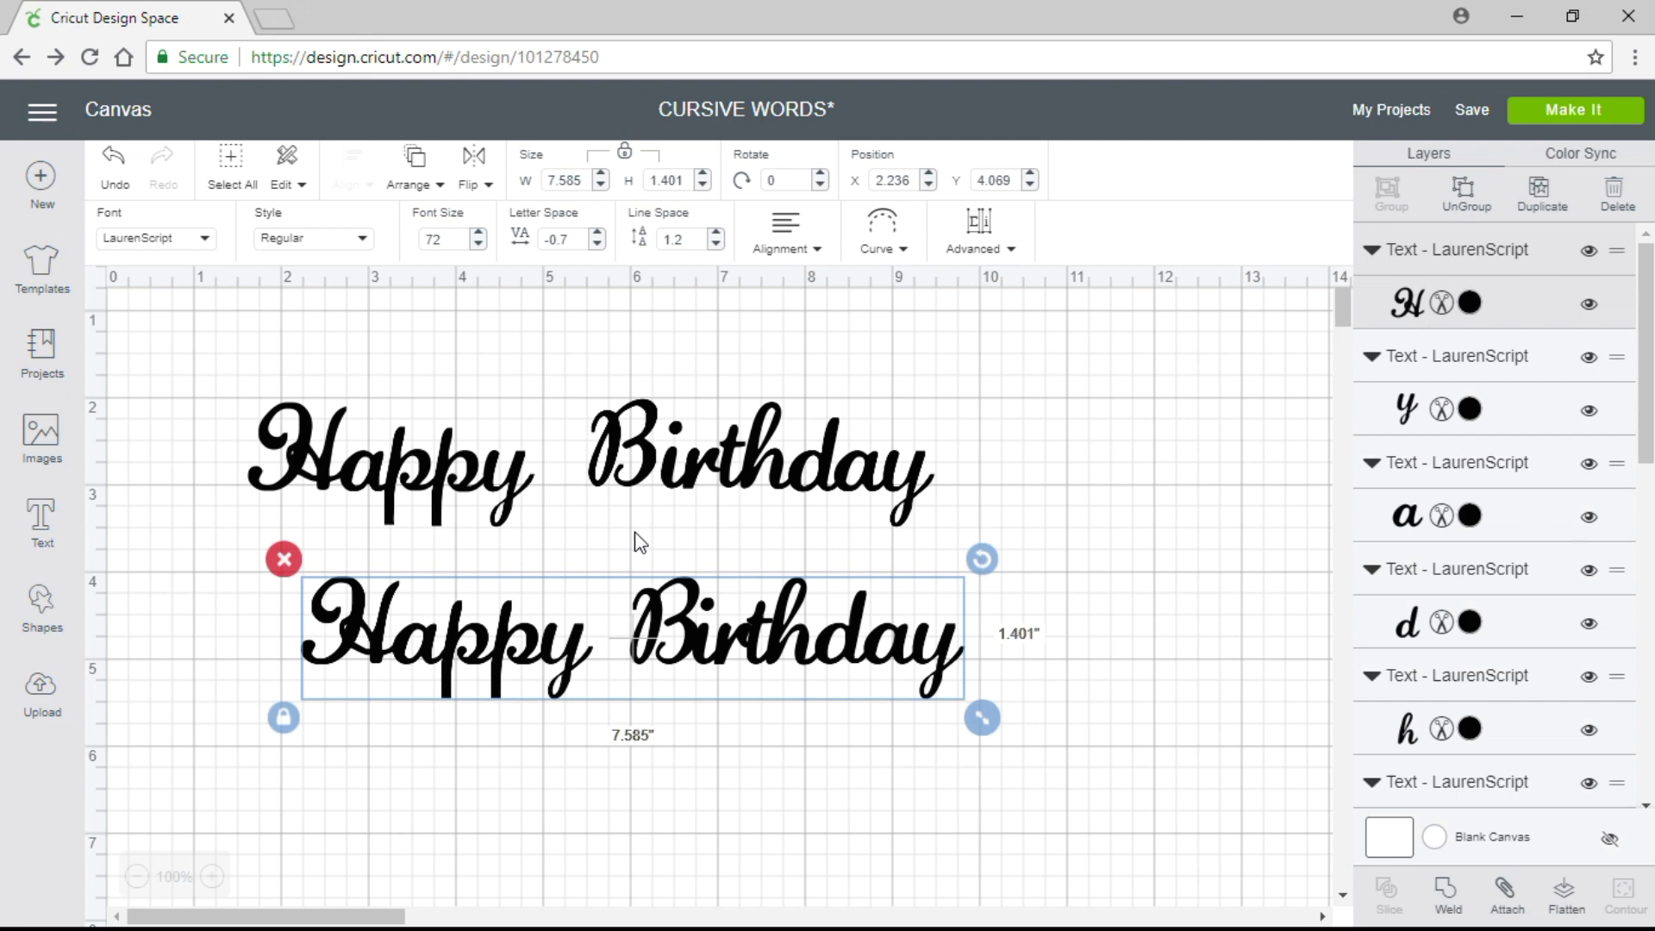
pyautogui.click(676, 740)
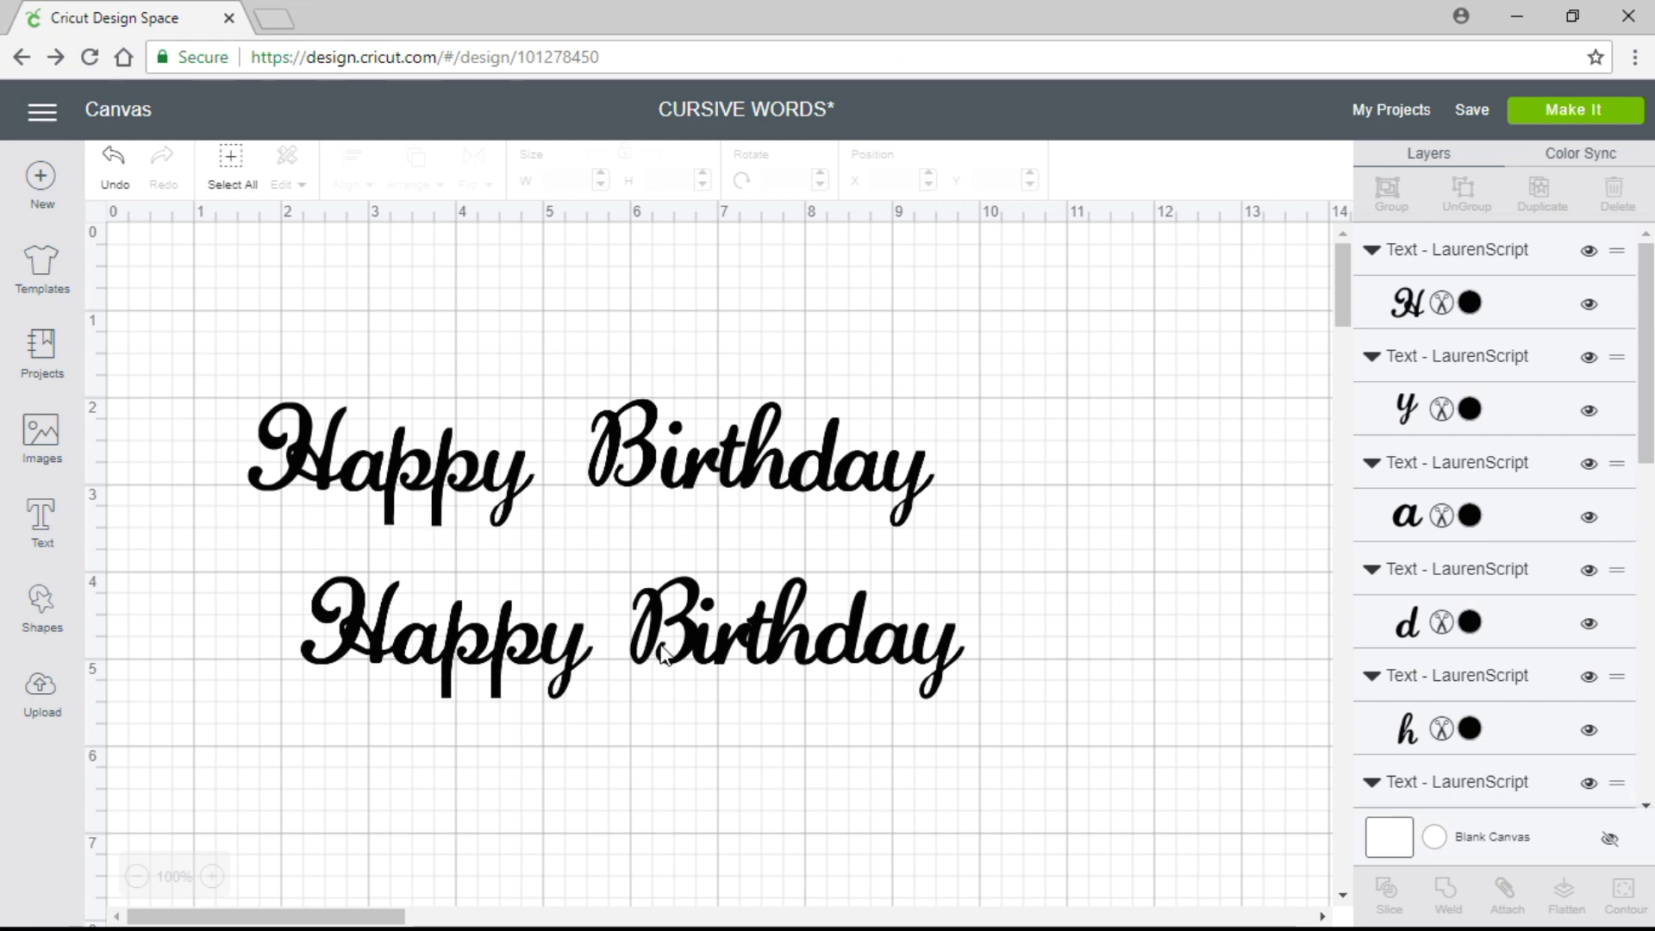
# Ungroup the second Happy Birthday into individual letter layers
pyautogui.click(685, 653)
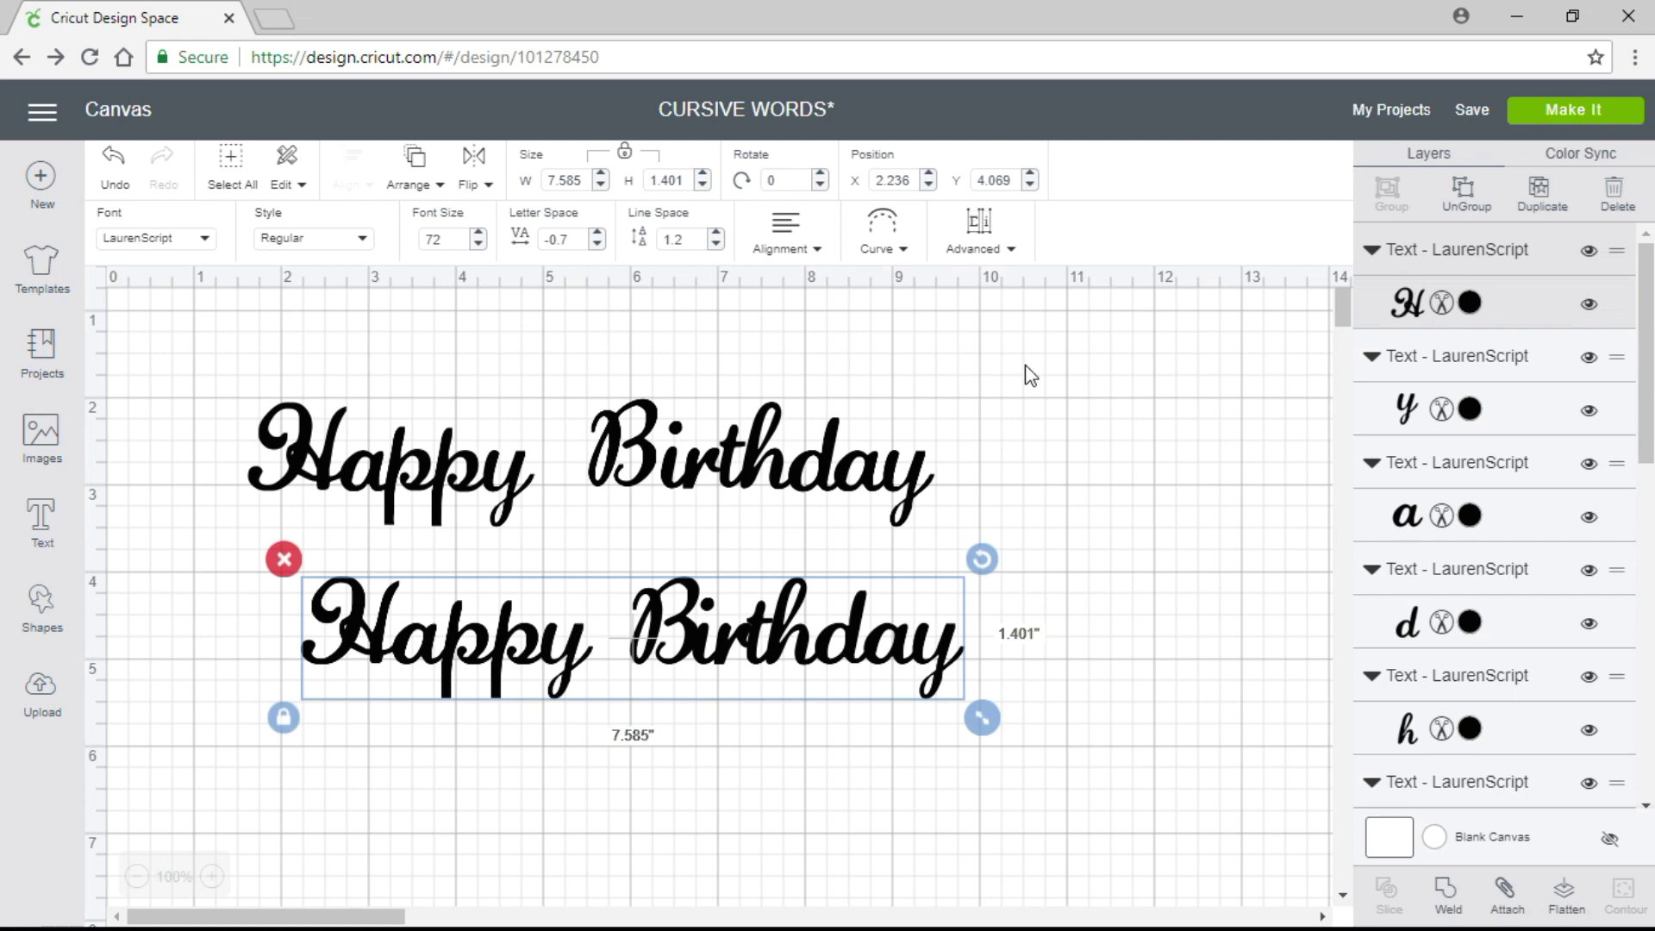
pyautogui.click(1477, 202)
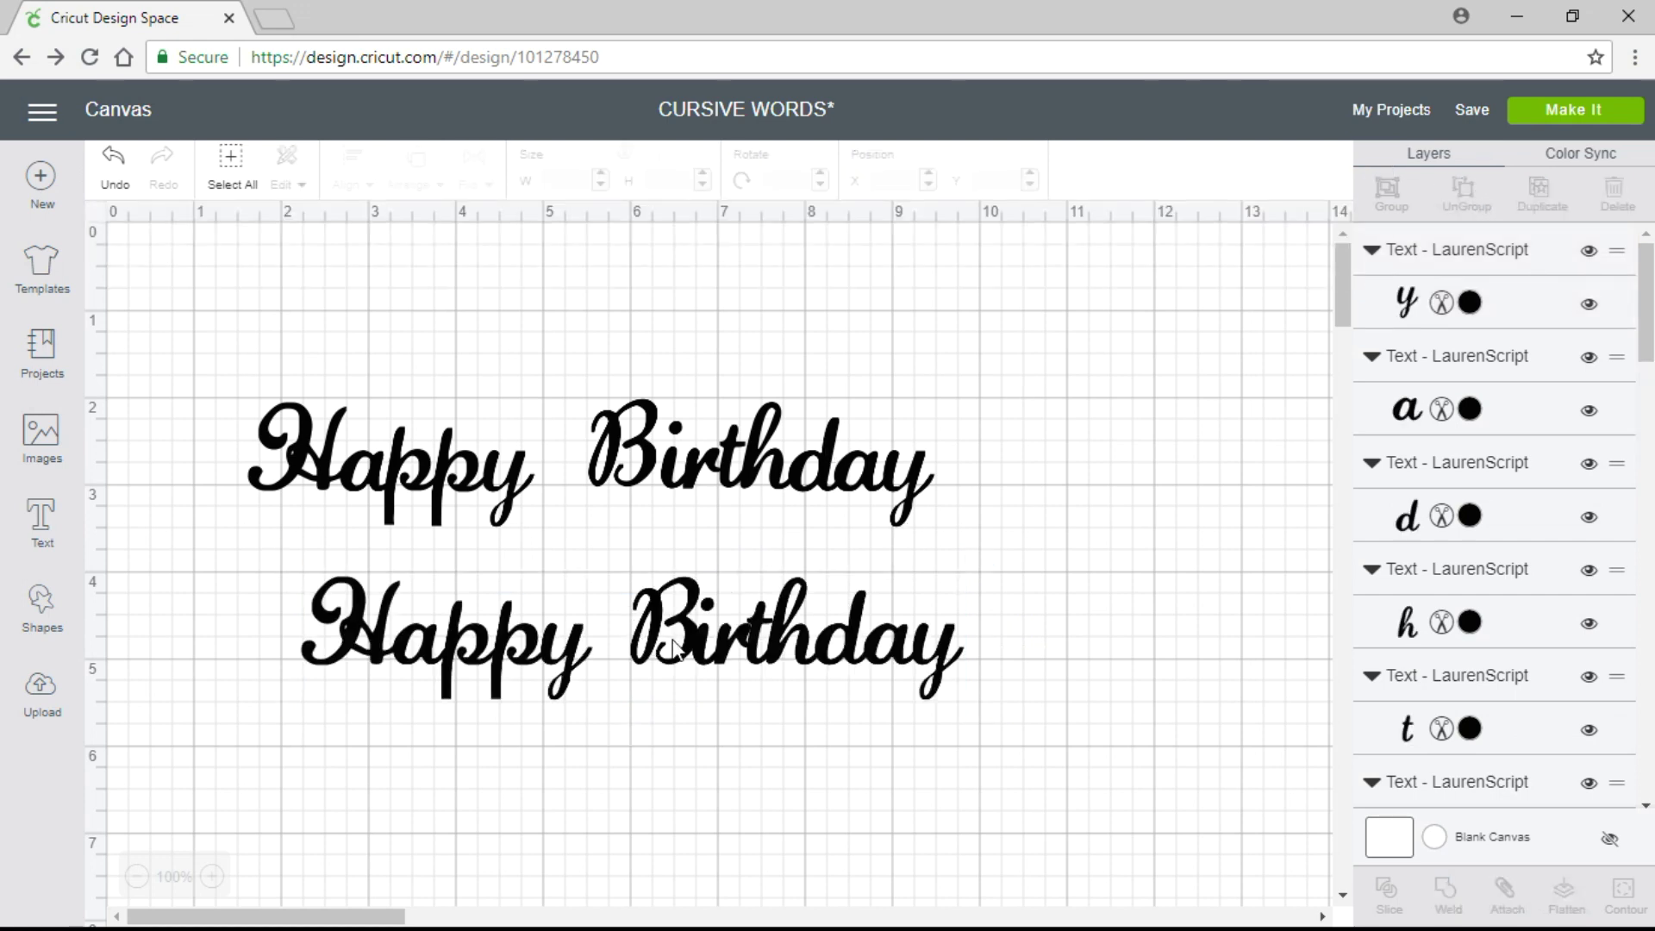
pyautogui.click(649, 645)
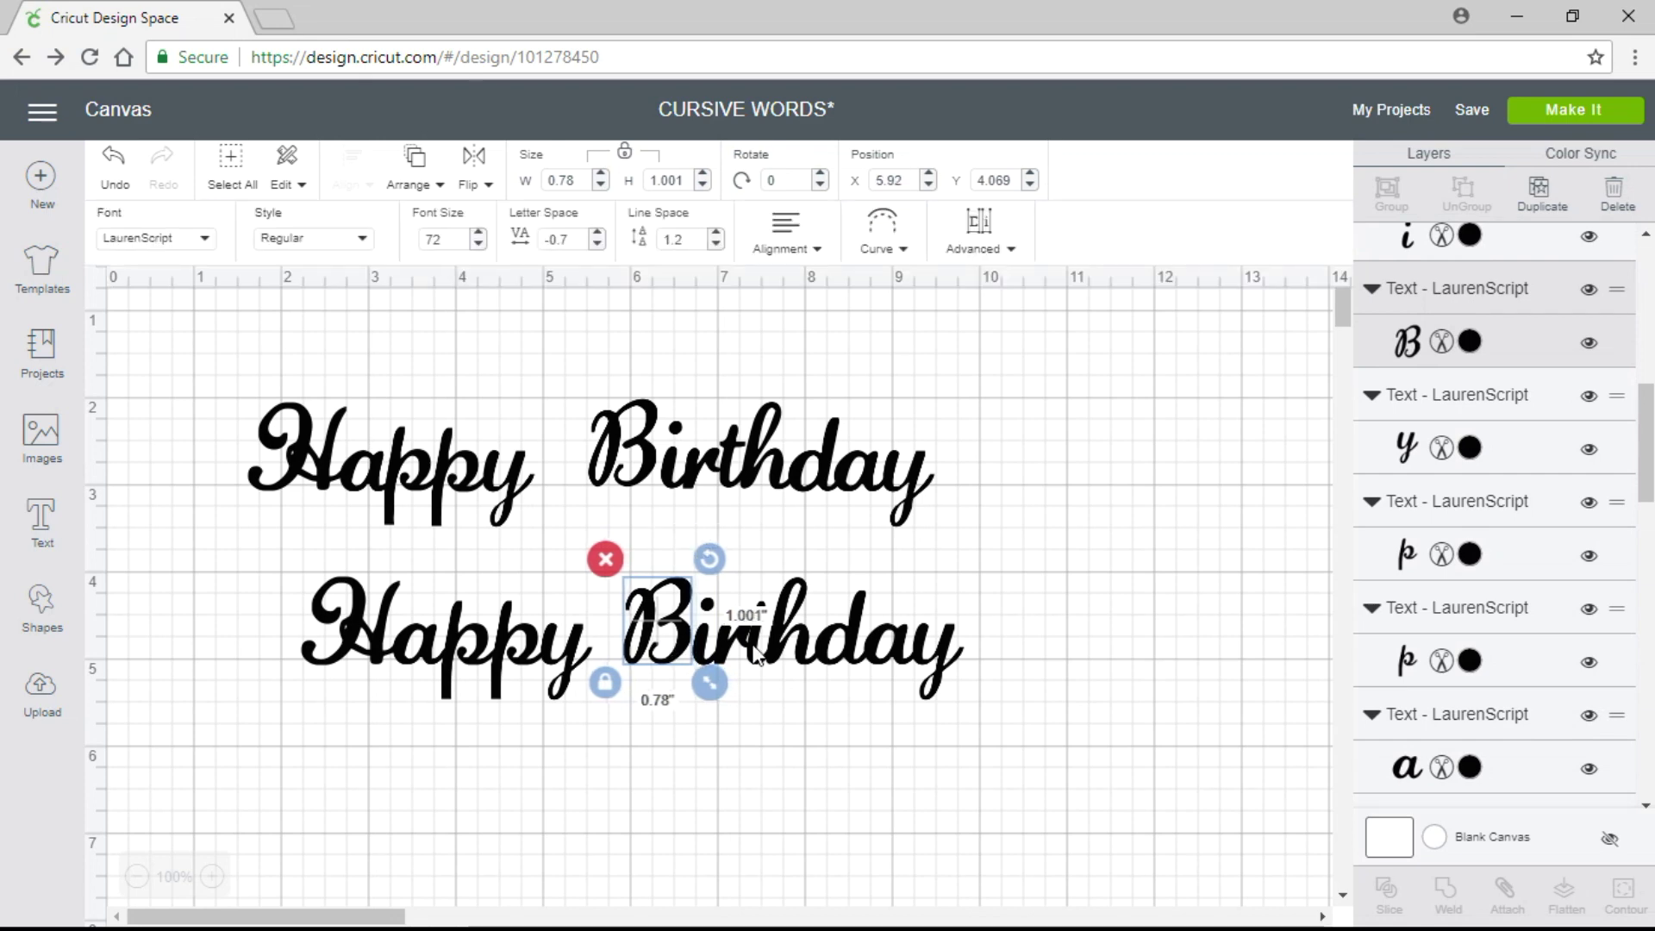
# Nudge the r and t of the second Birthday slightly for cleaner joins
pyautogui.click(727, 655)
pyautogui.moveTo(727, 655); pyautogui.dragTo(724, 656)
pyautogui.click(852, 762)
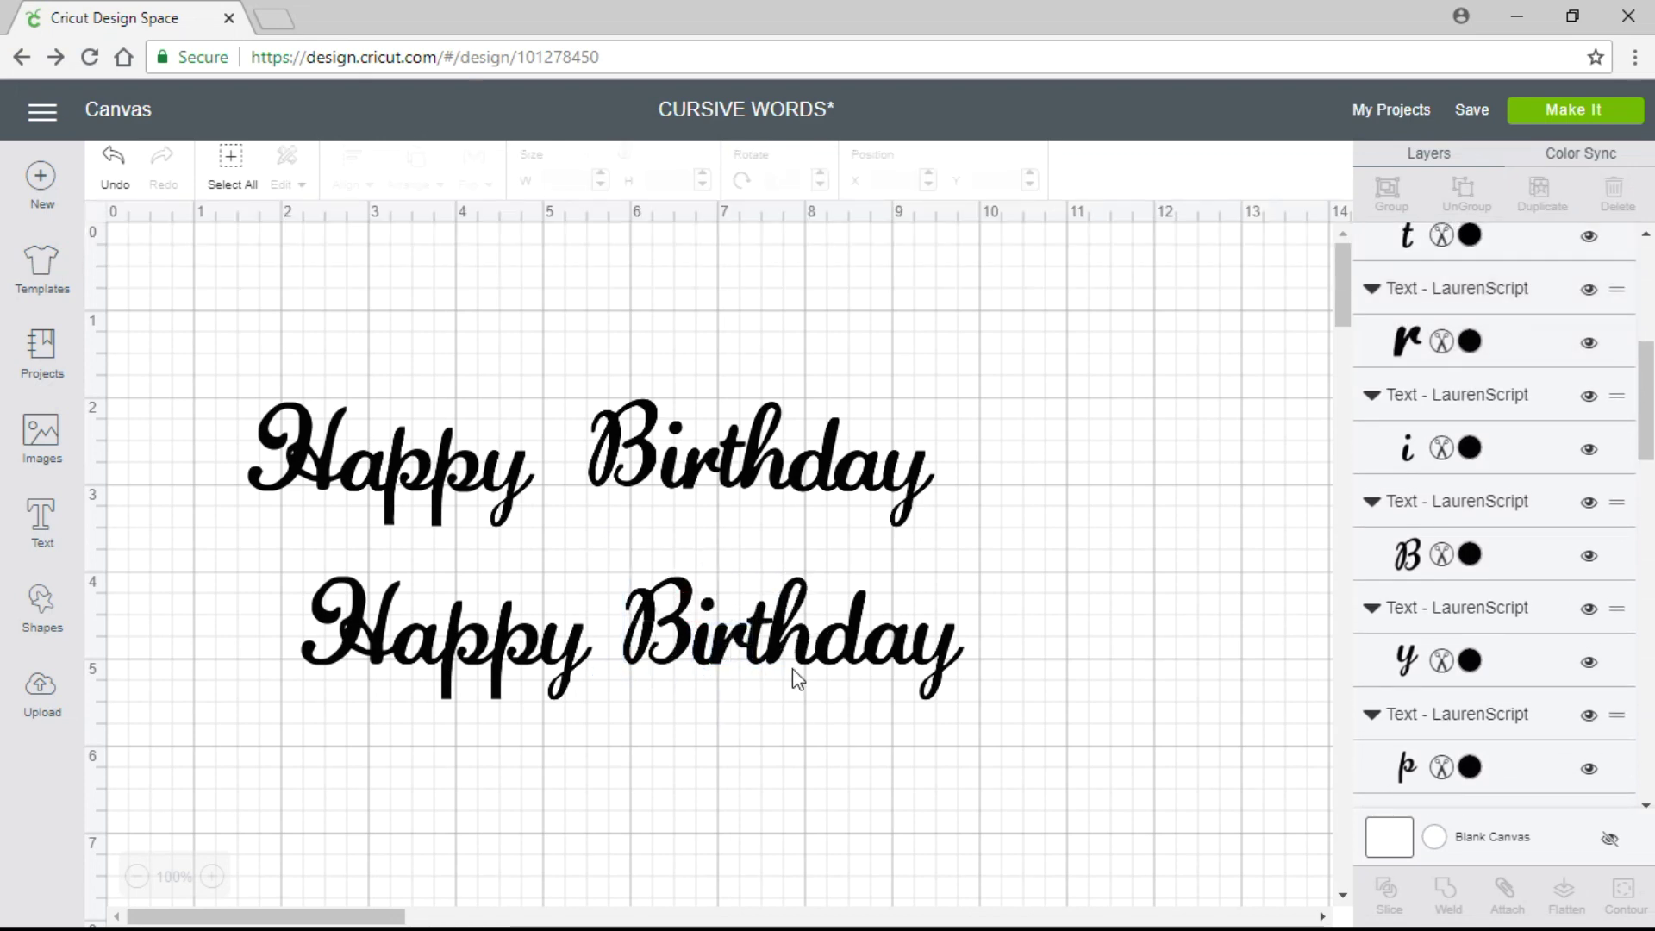
pyautogui.click(791, 647)
pyautogui.moveTo(792, 647); pyautogui.dragTo(790, 648)
pyautogui.click(799, 741)
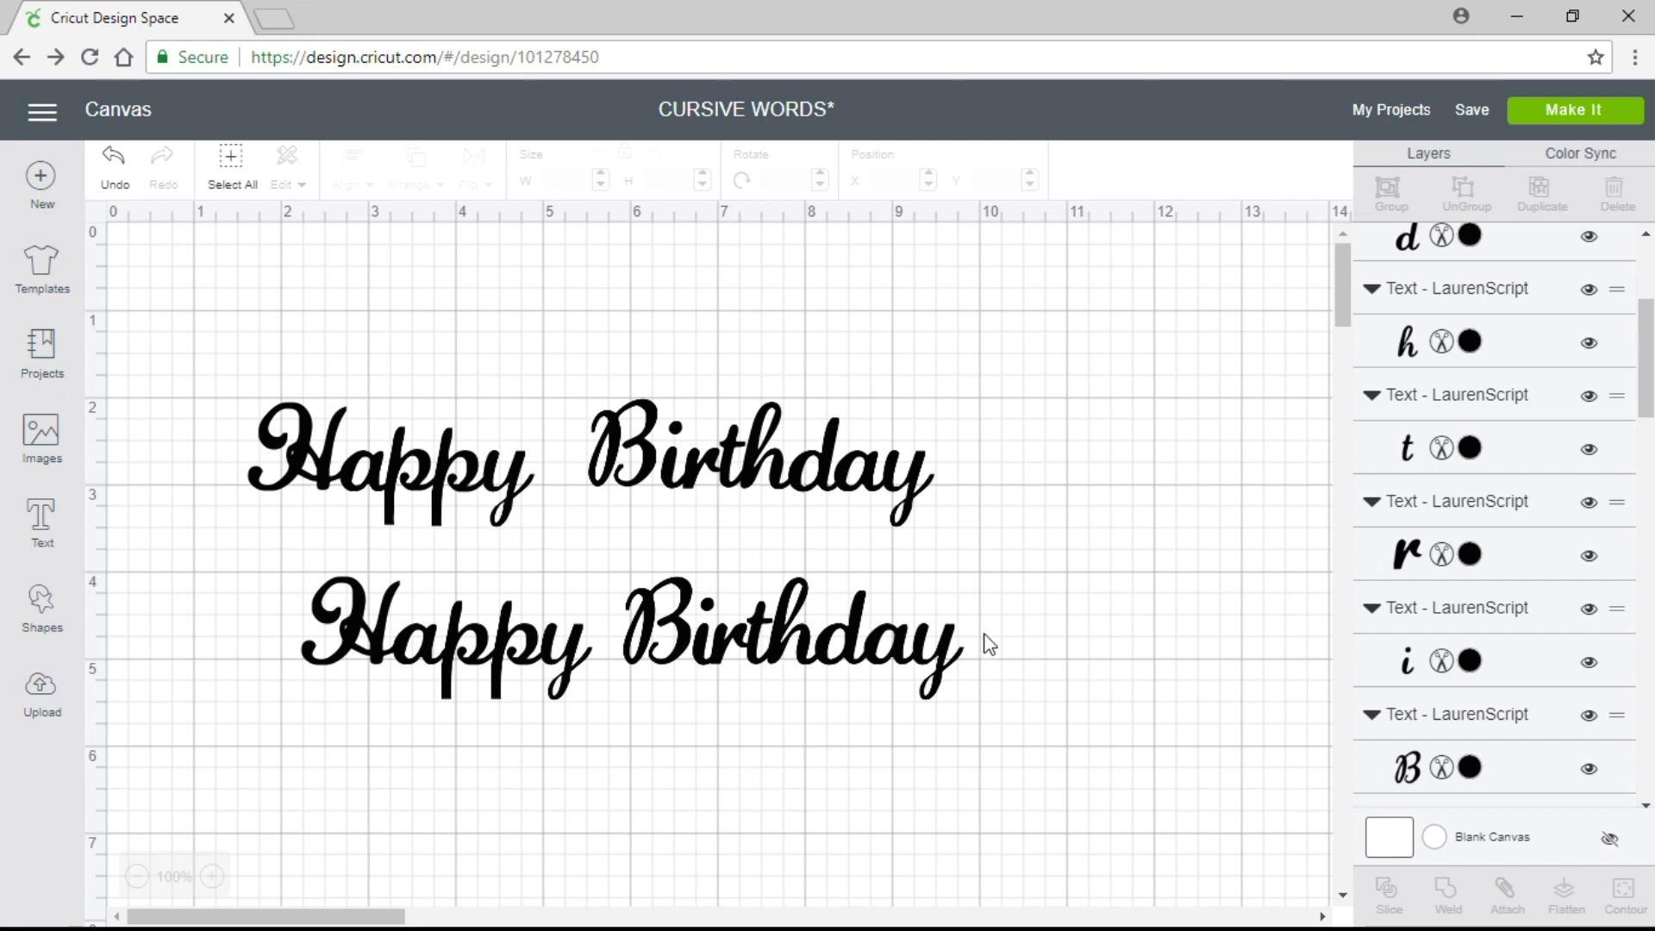
pyautogui.click(1540, 123)
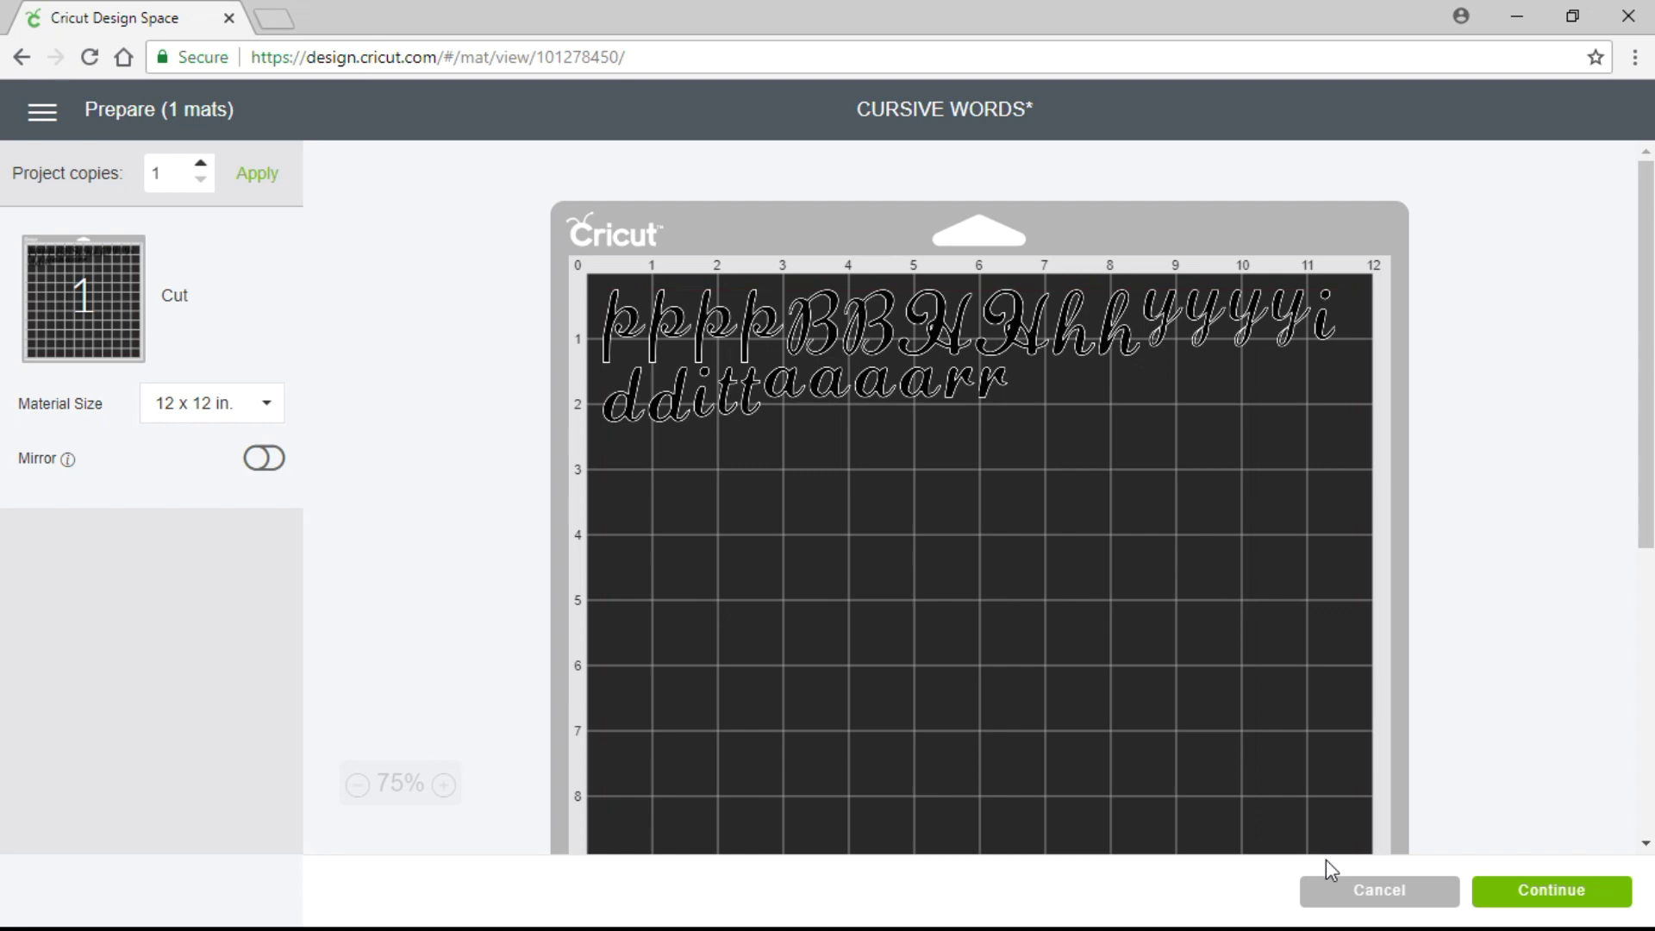
pyautogui.click(1335, 908)
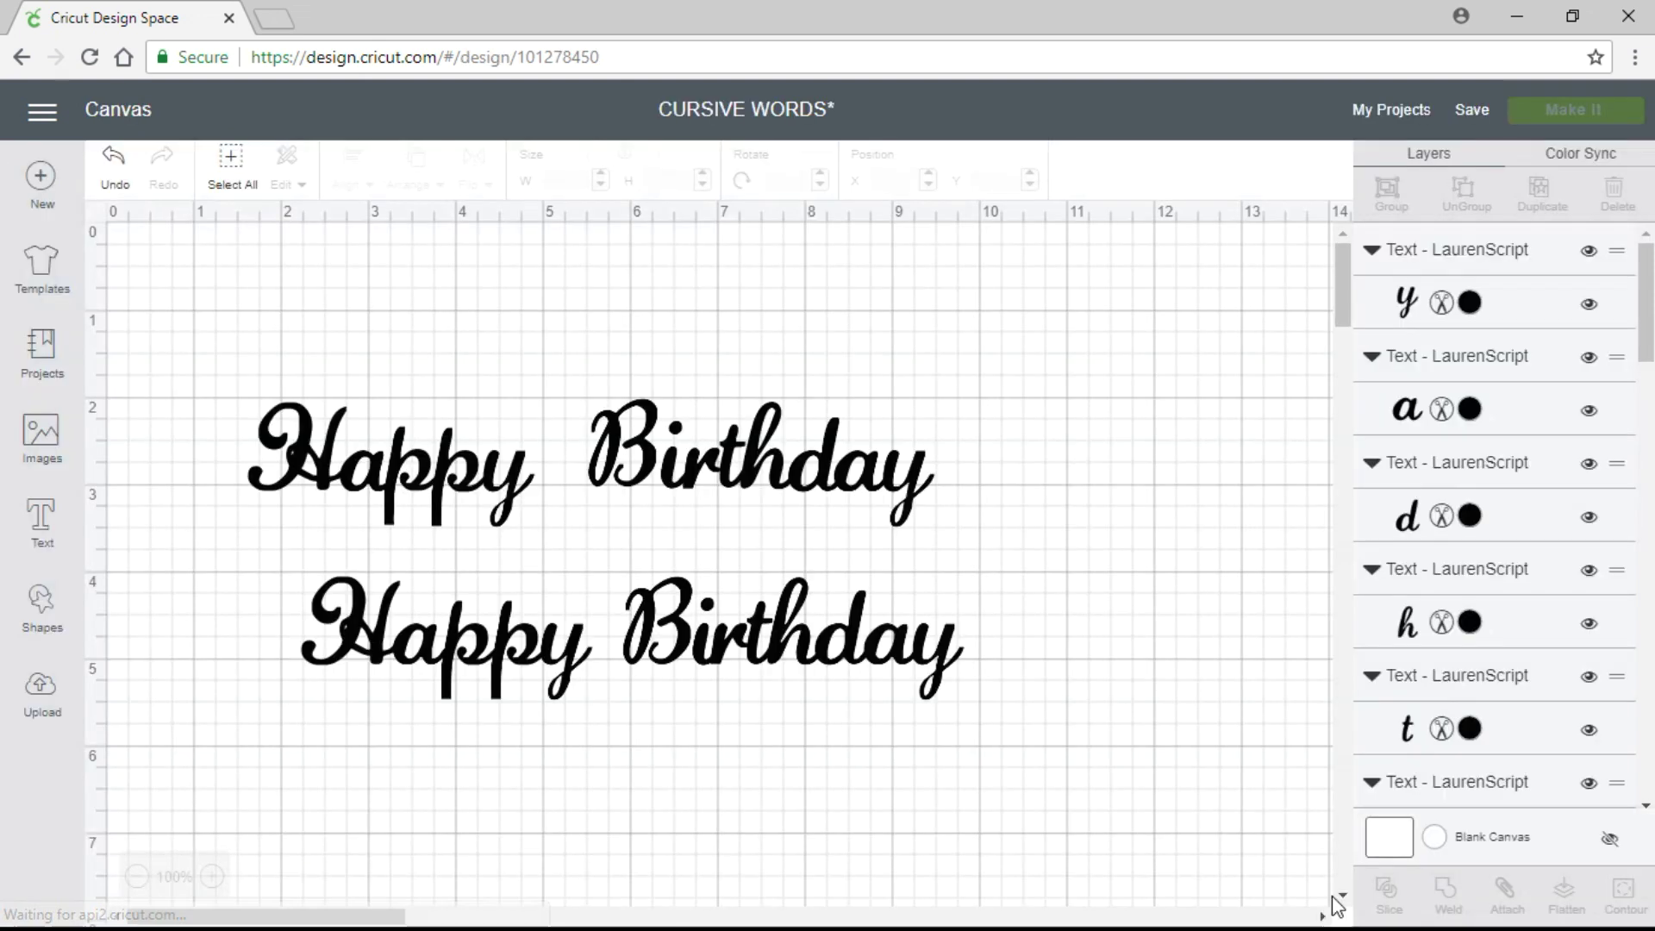